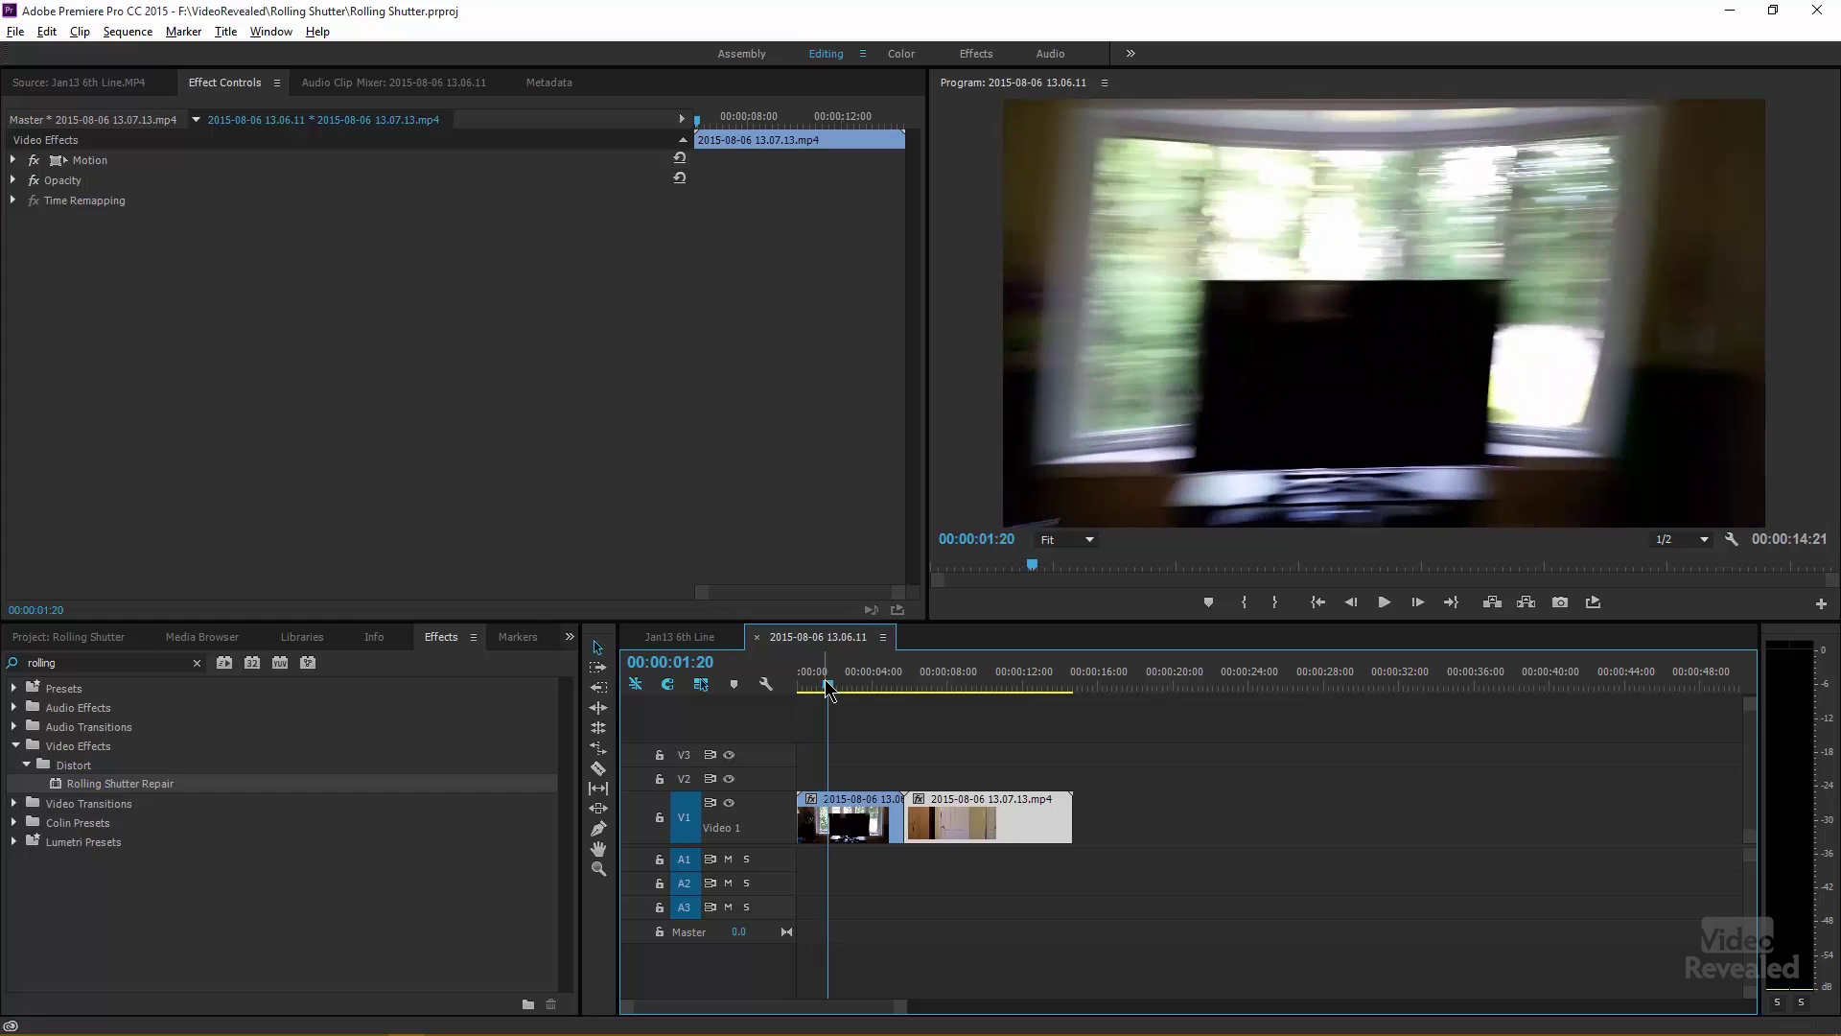
Preview the wobble in the first clip, then select both handheld clips on V1 together.
click(853, 828)
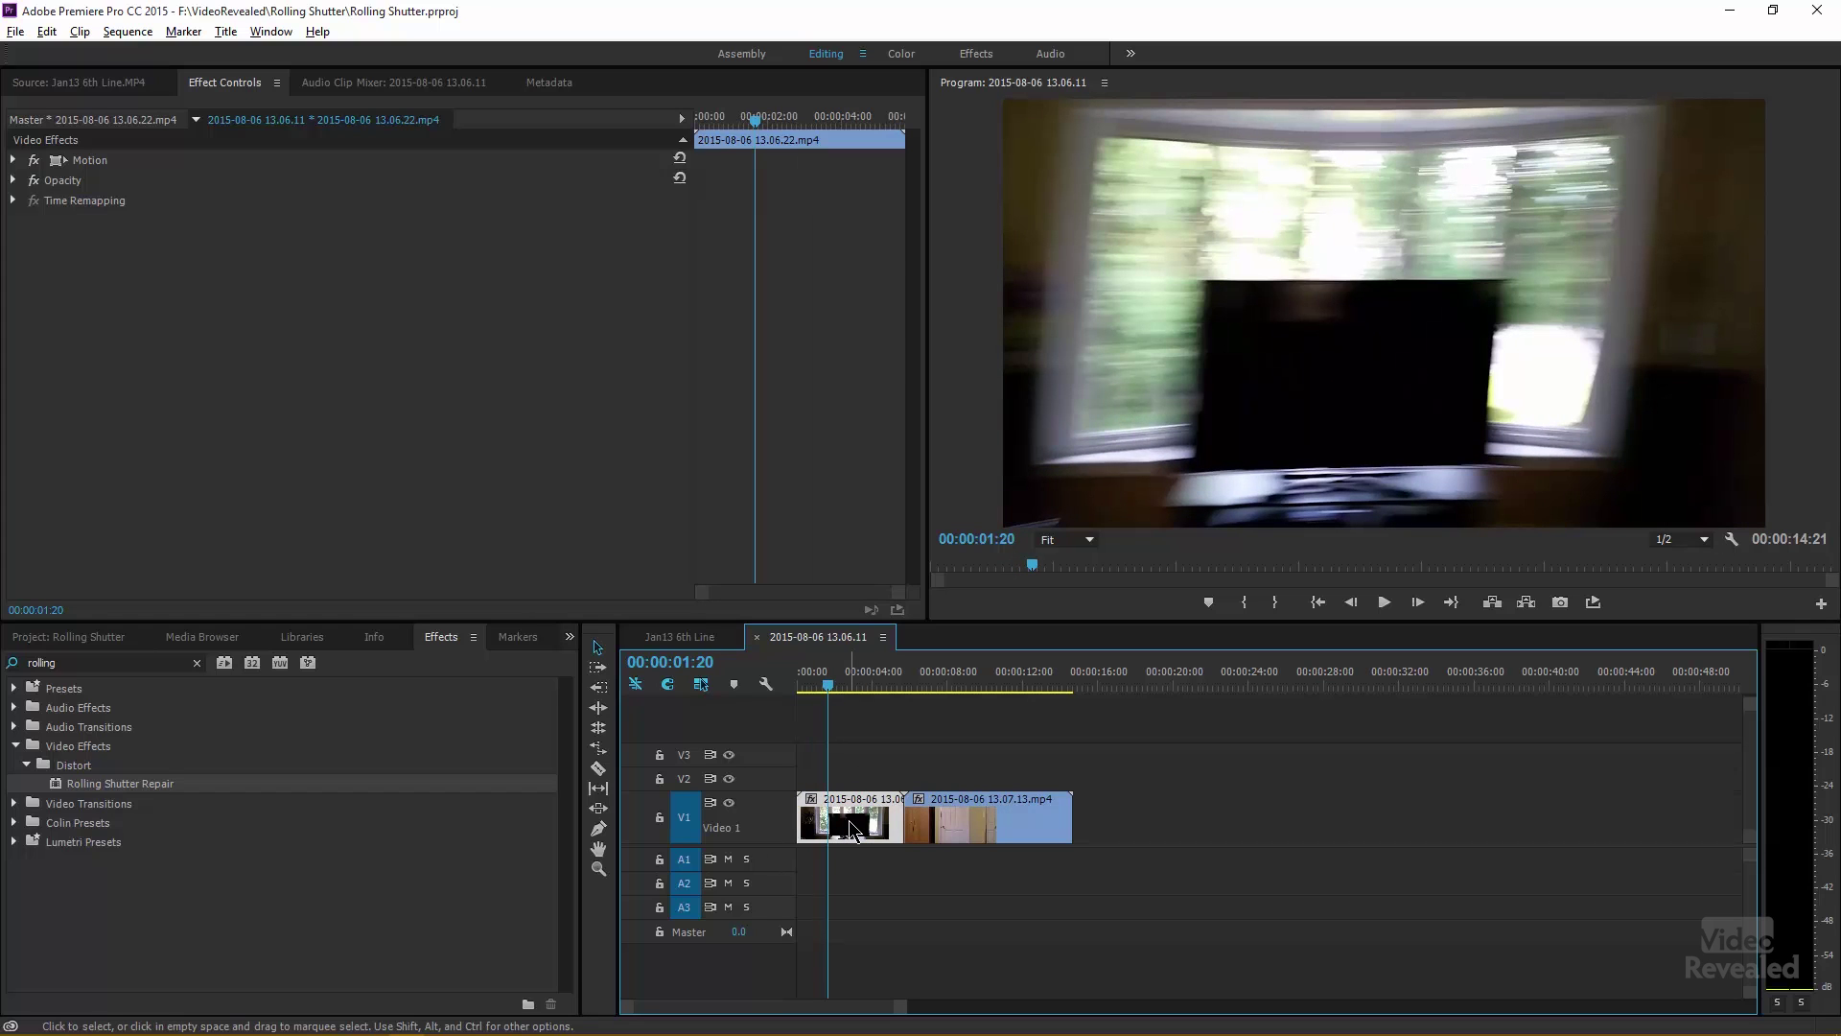
mouse_move(829, 684)
mouse_down()
mouse_move(976, 685)
mouse_move(834, 690)
mouse_up()
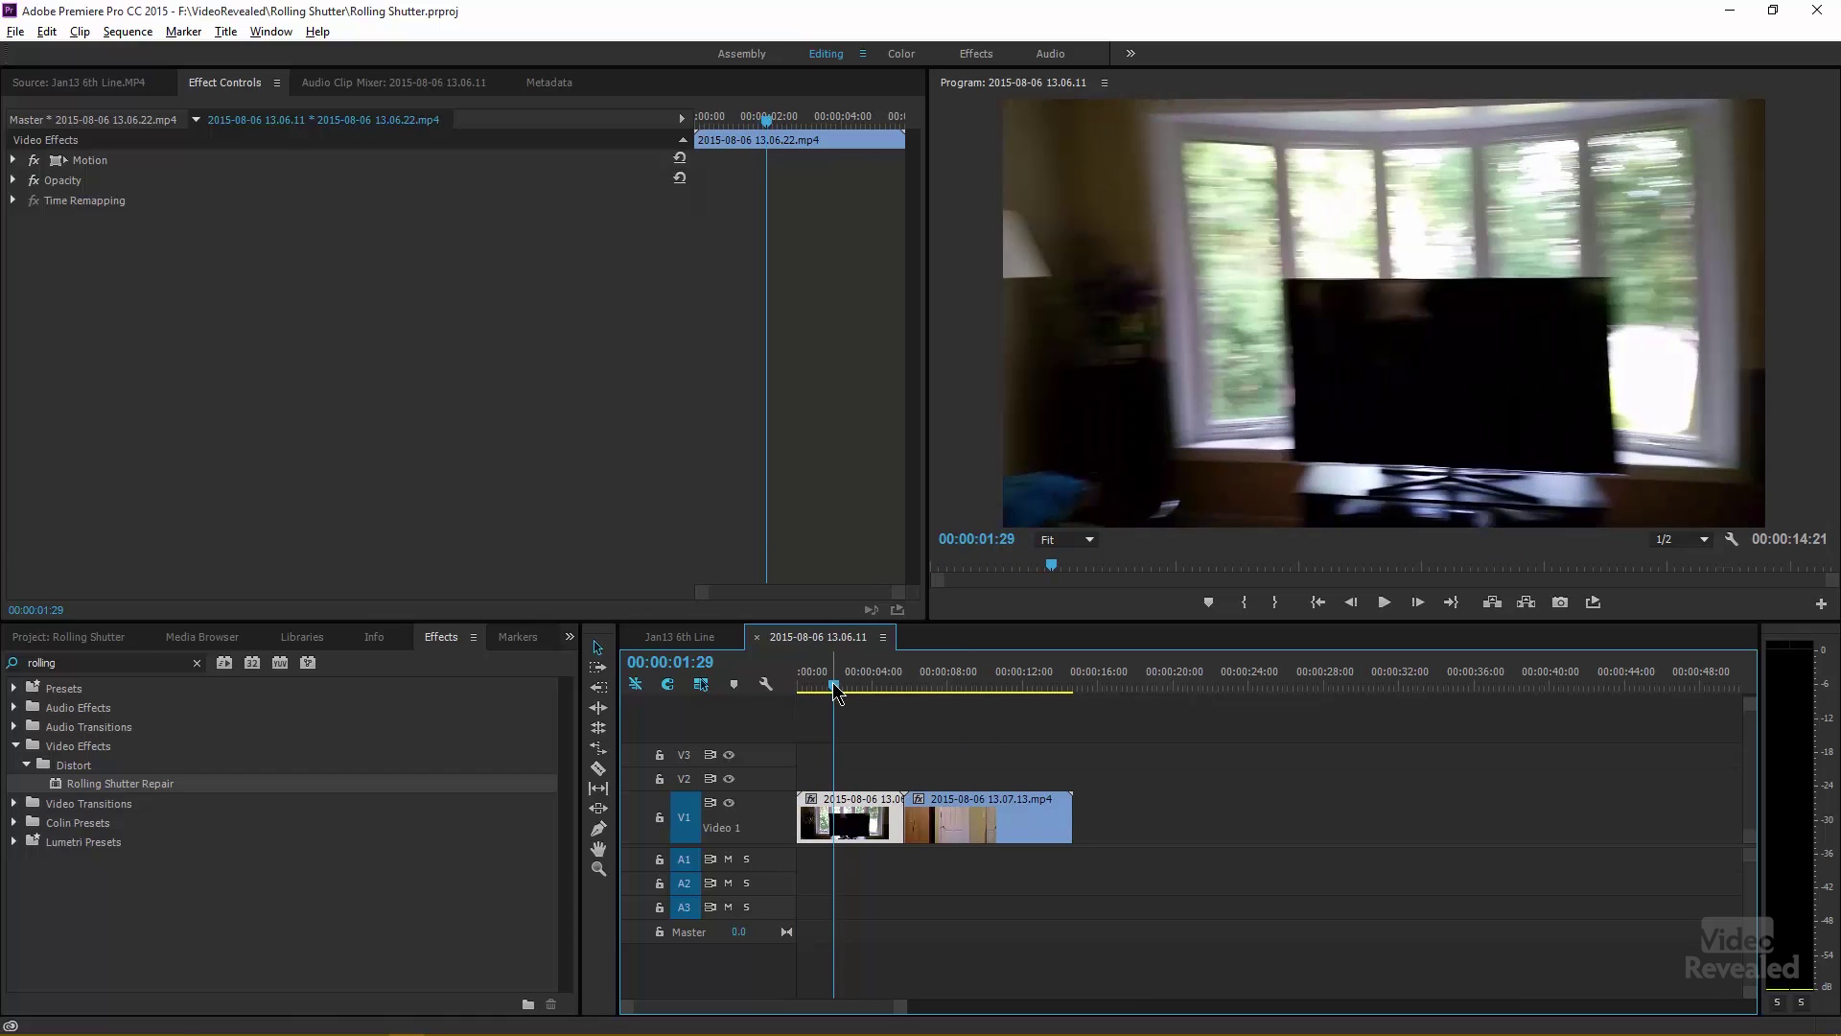
shift+click(1004, 816)
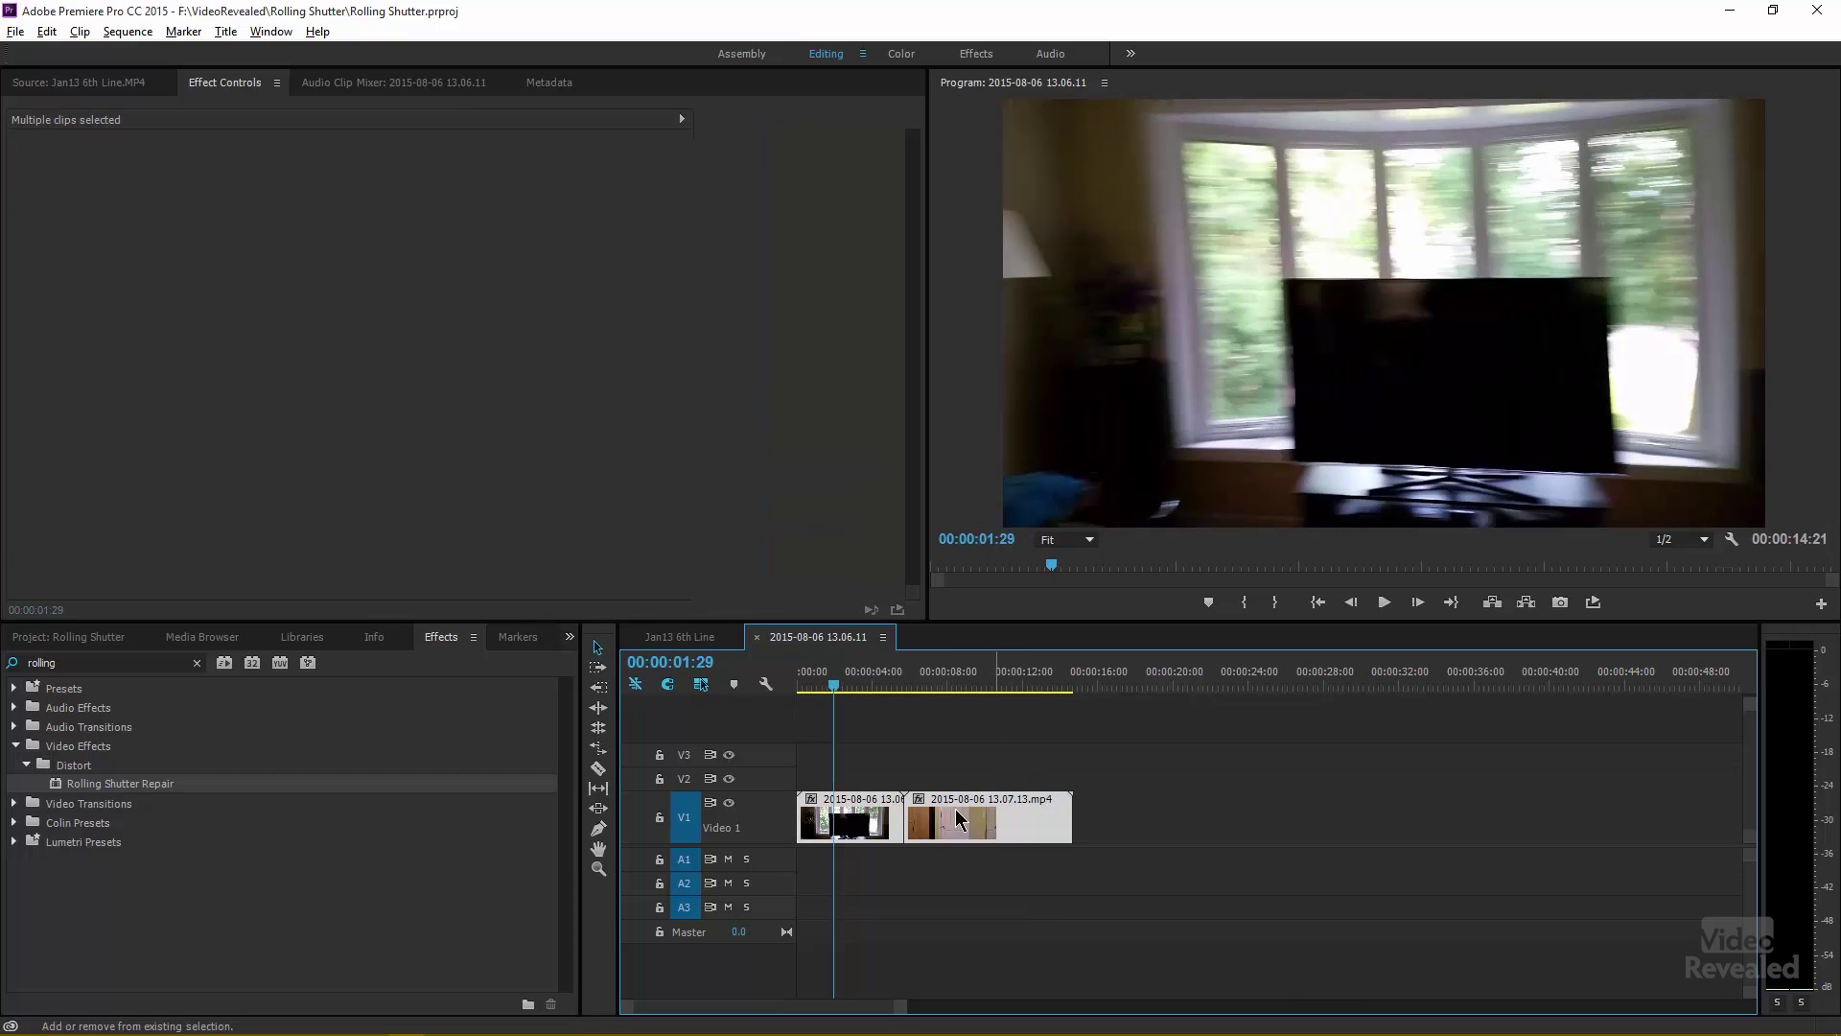
click(442, 636)
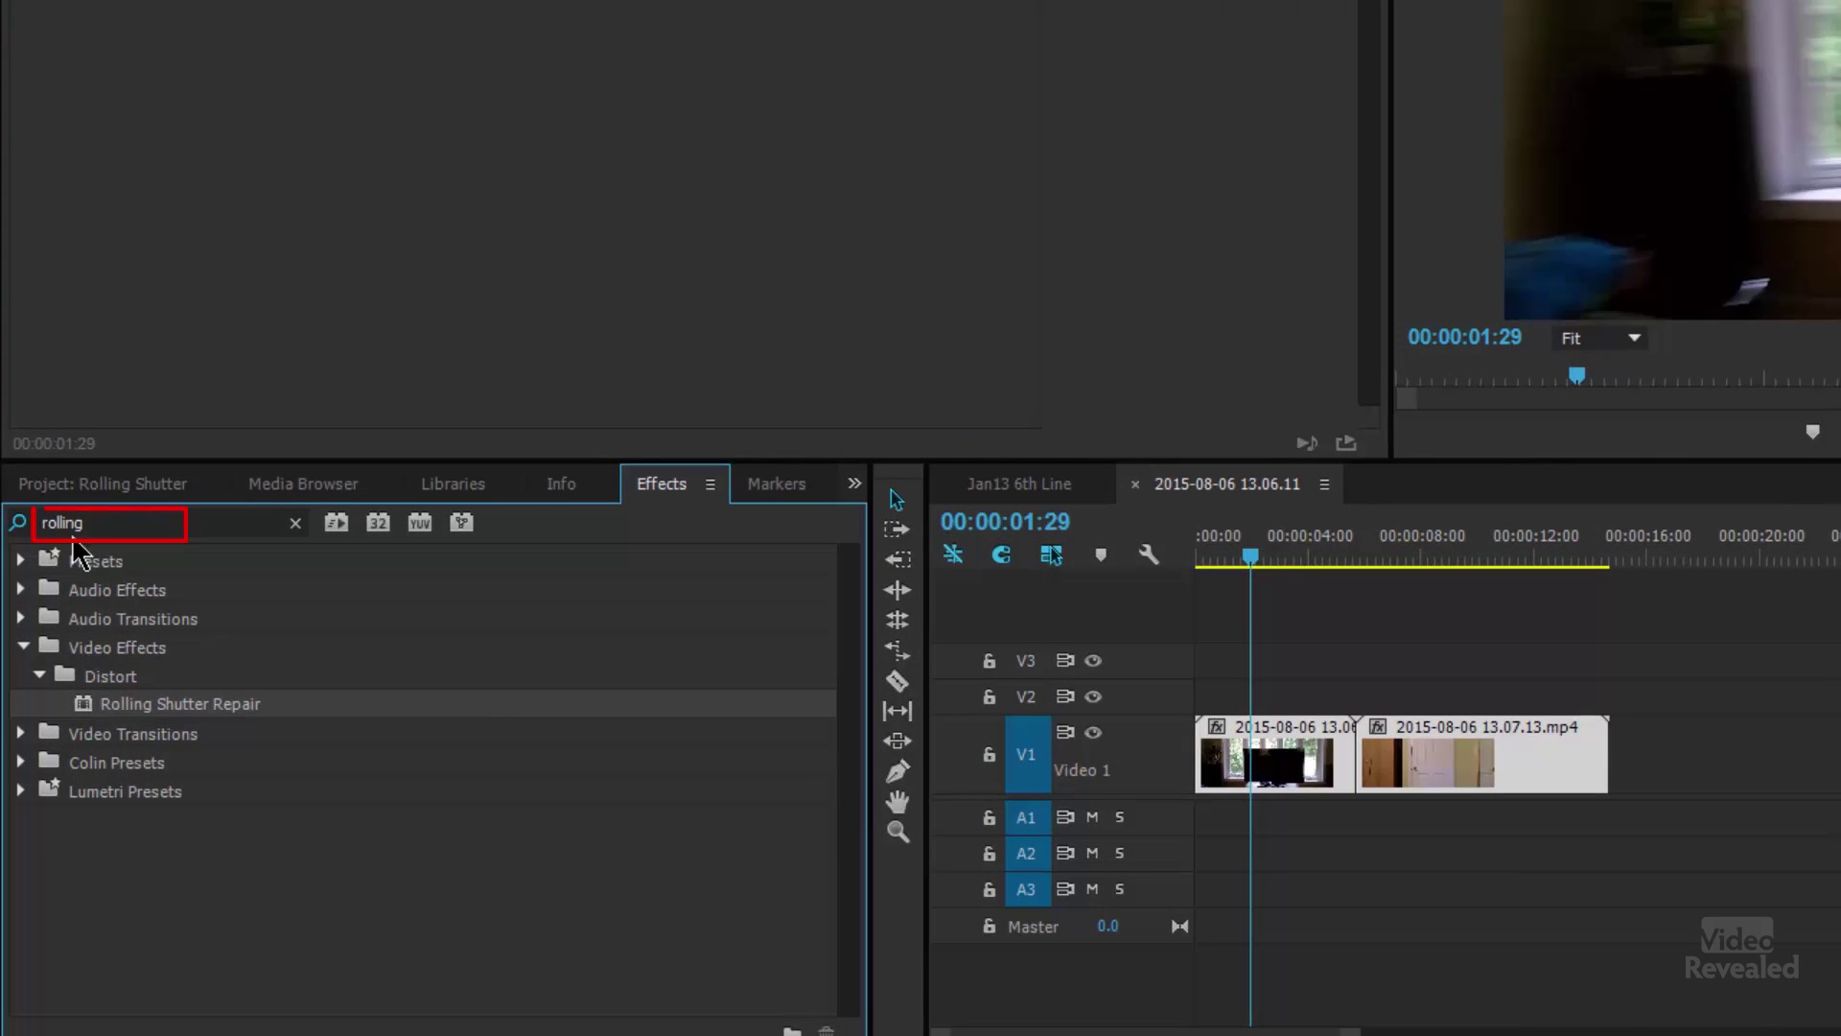
Apply Rolling Shutter Repair to both selected clips, deselect them, and scrub to a skewed frame.
double_click(88, 705)
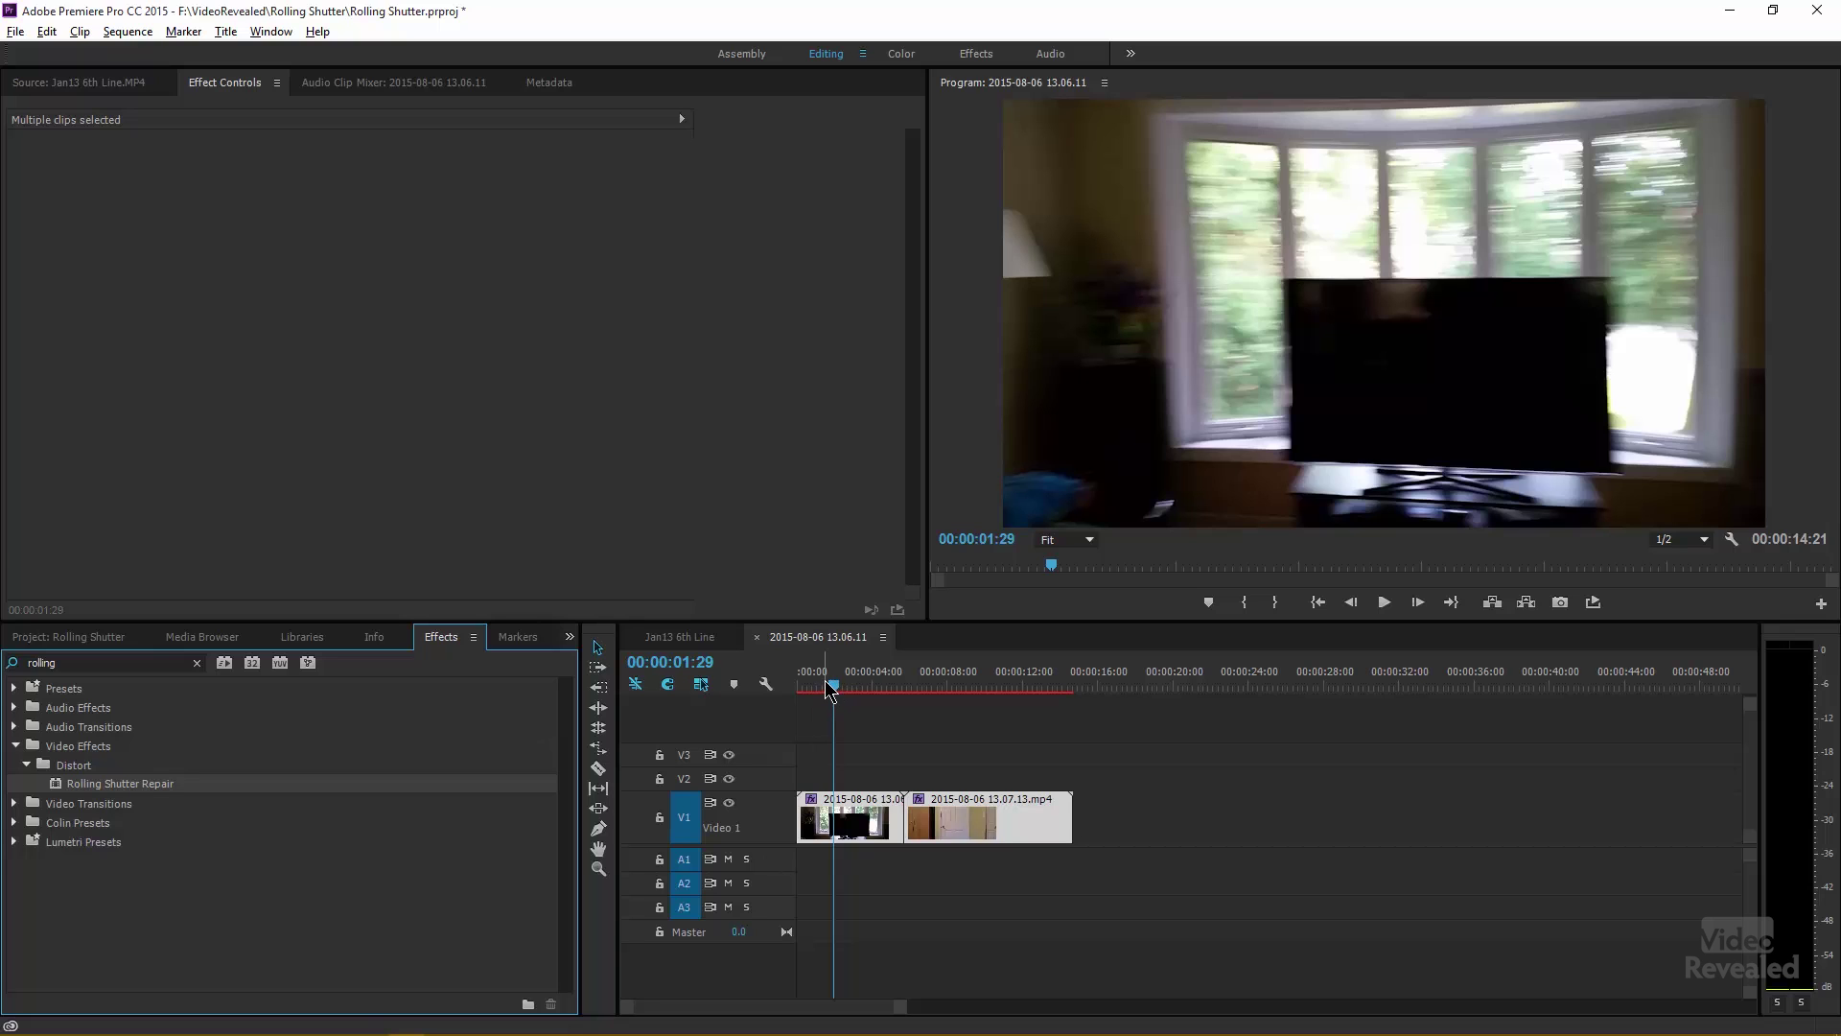
click(839, 737)
click(834, 685)
drag(836, 685, 837, 685)
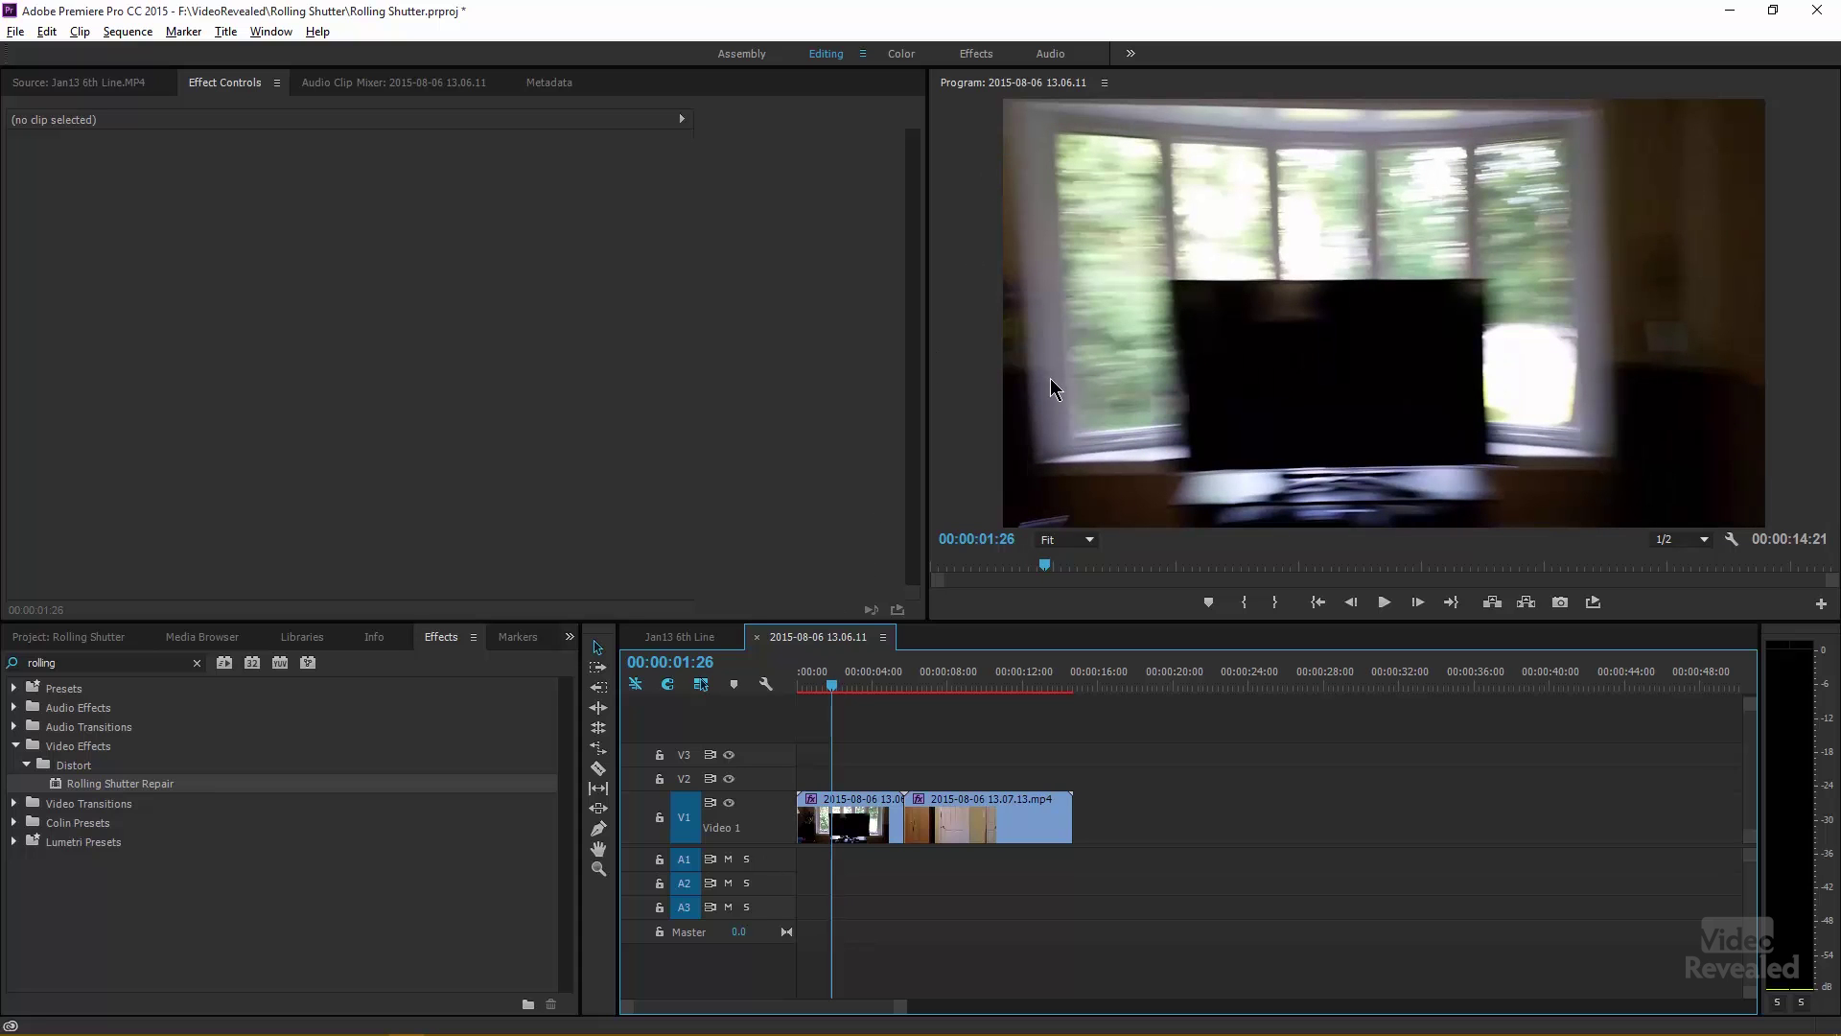
Show the first clip's Rolling Shutter Repair settings and review the Scan Direction options.
click(859, 820)
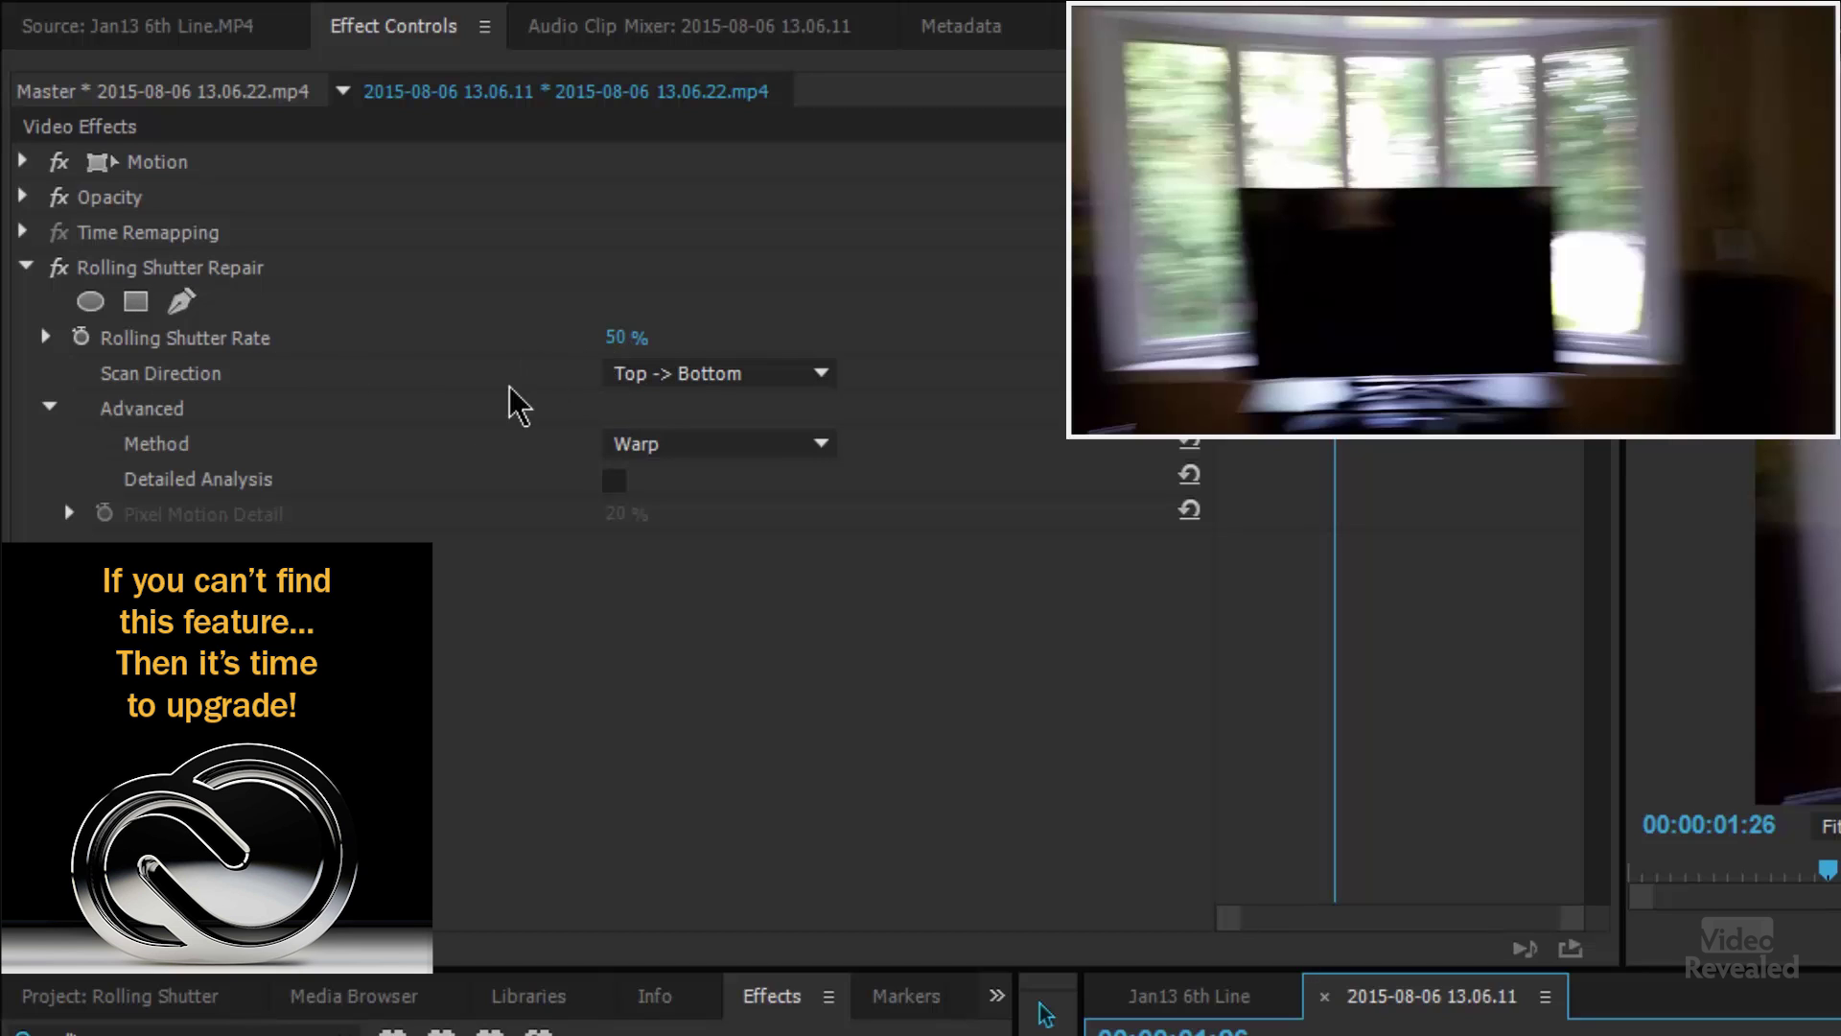
click(789, 383)
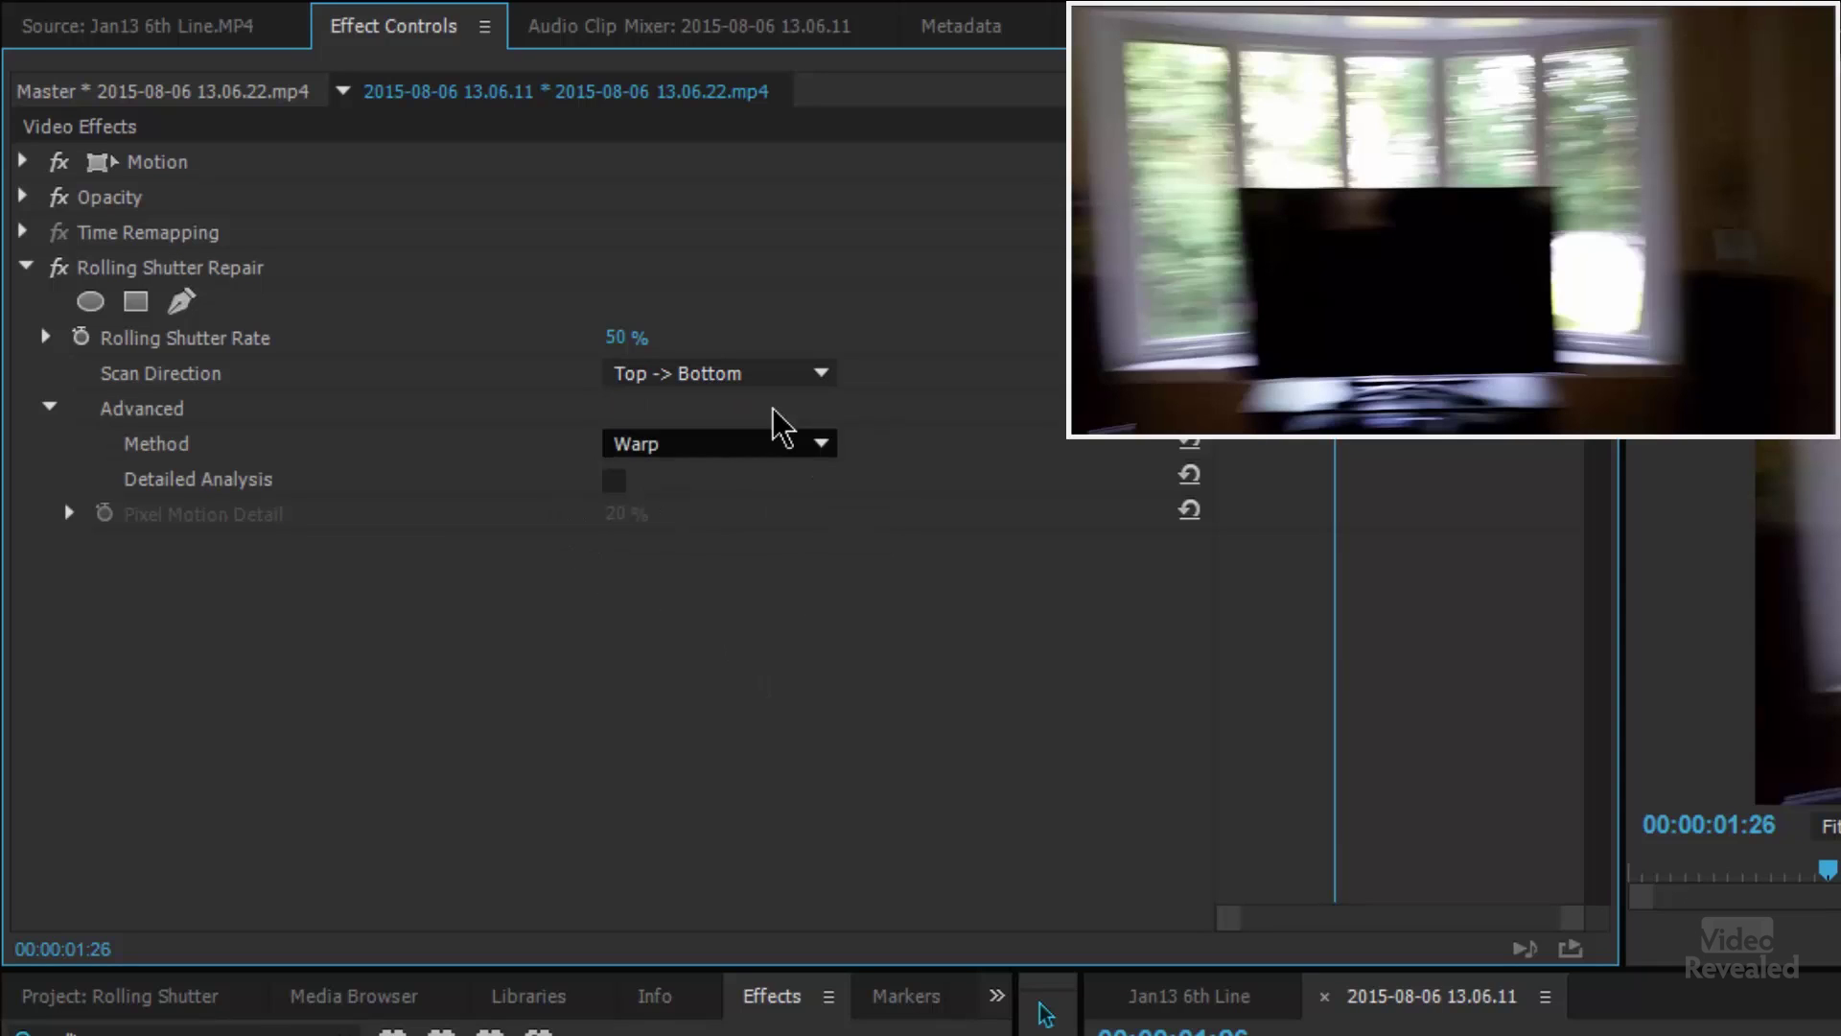
click(756, 446)
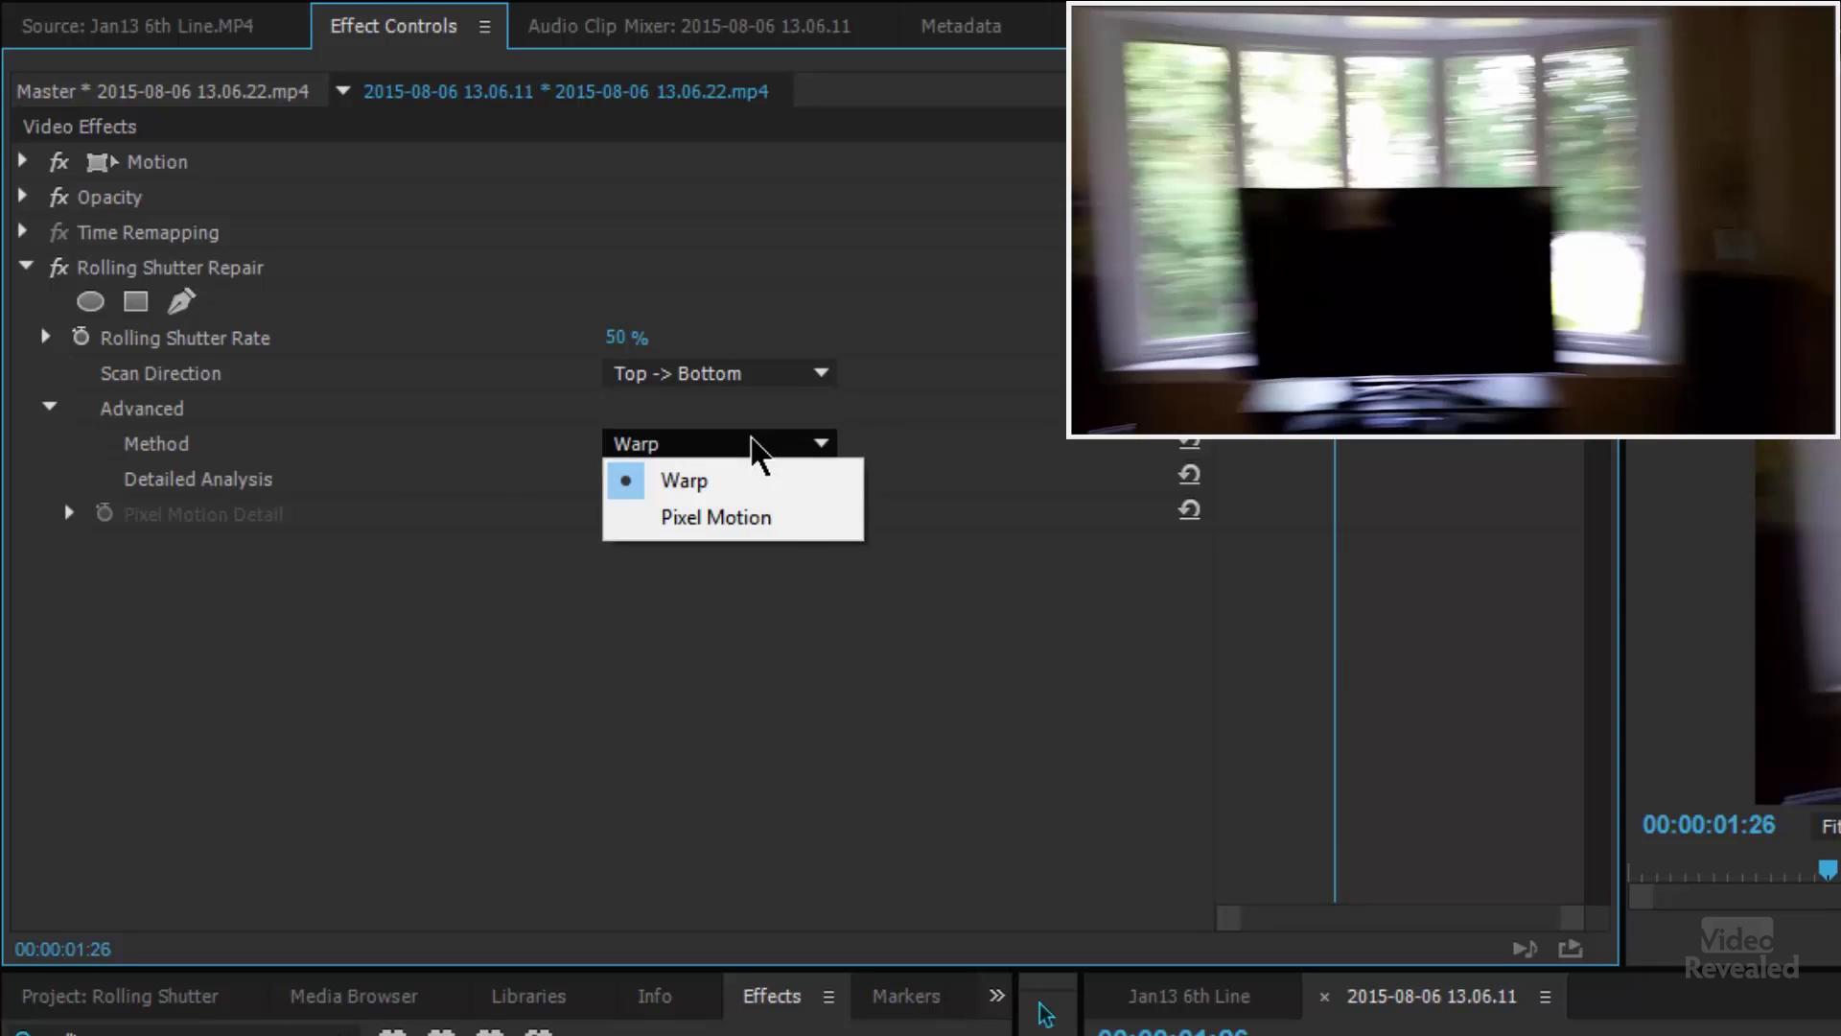
click(767, 483)
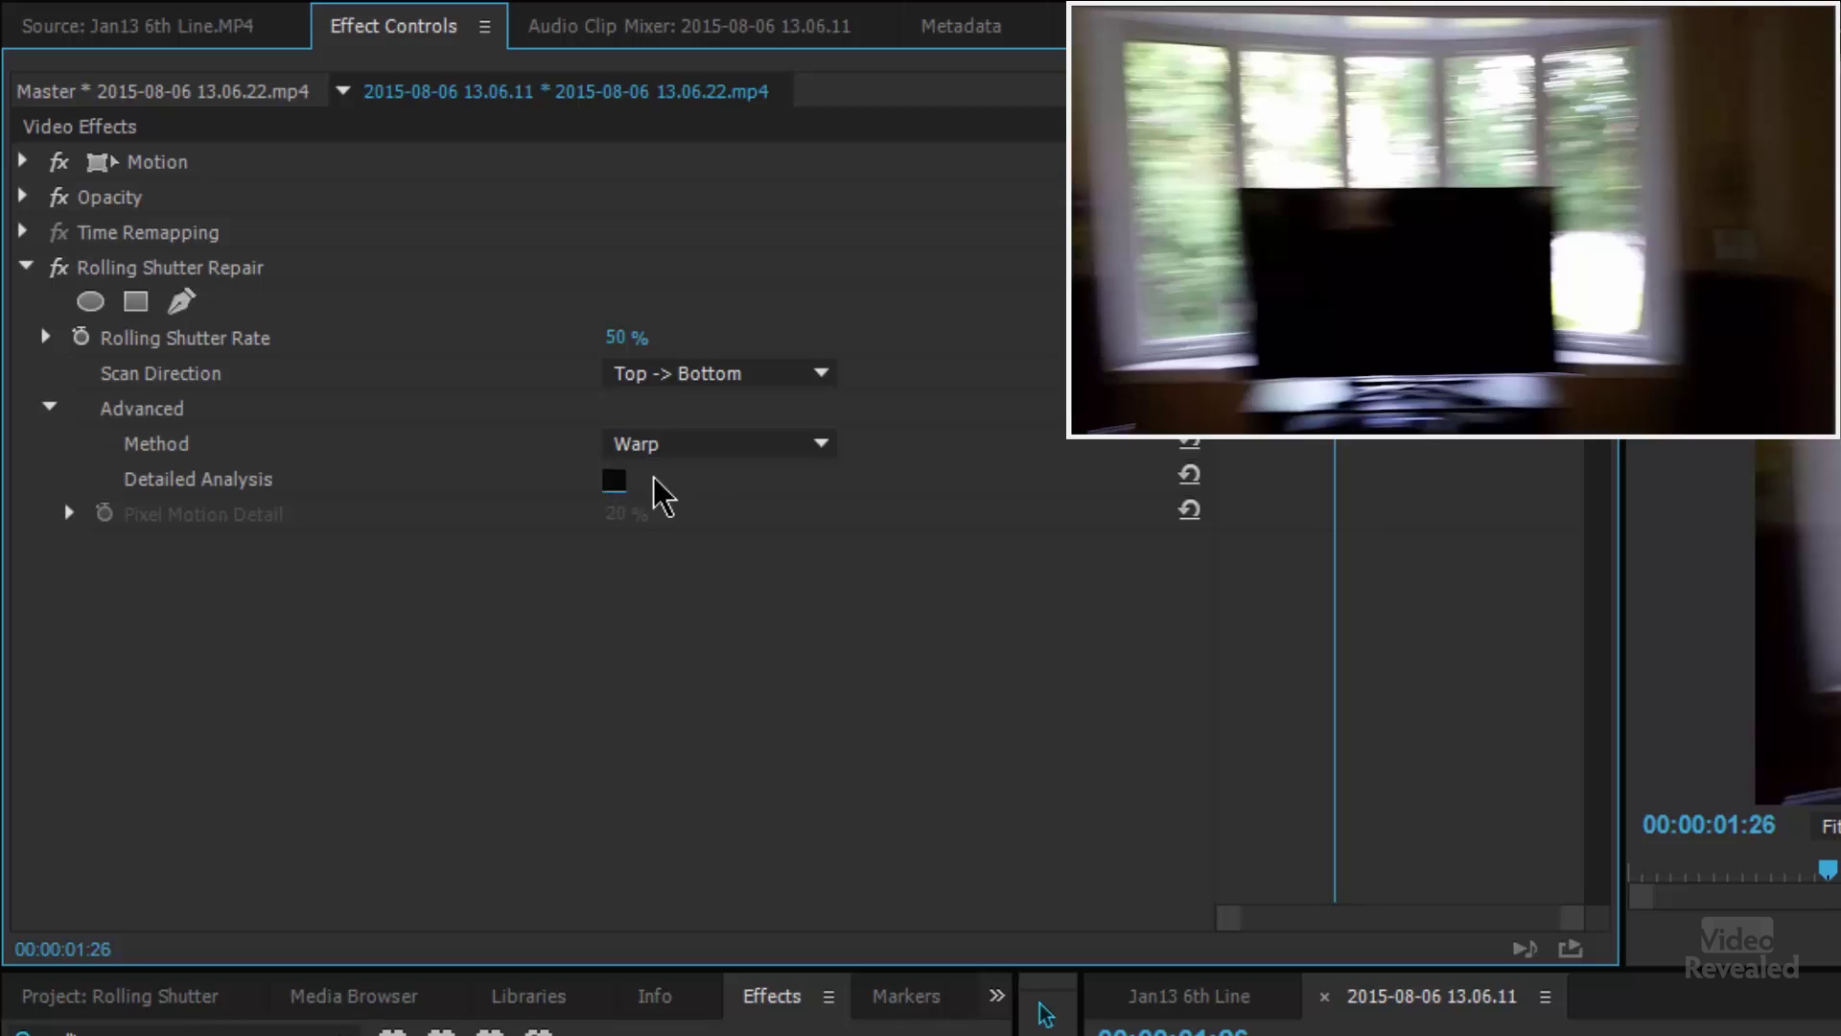
click(712, 447)
click(729, 515)
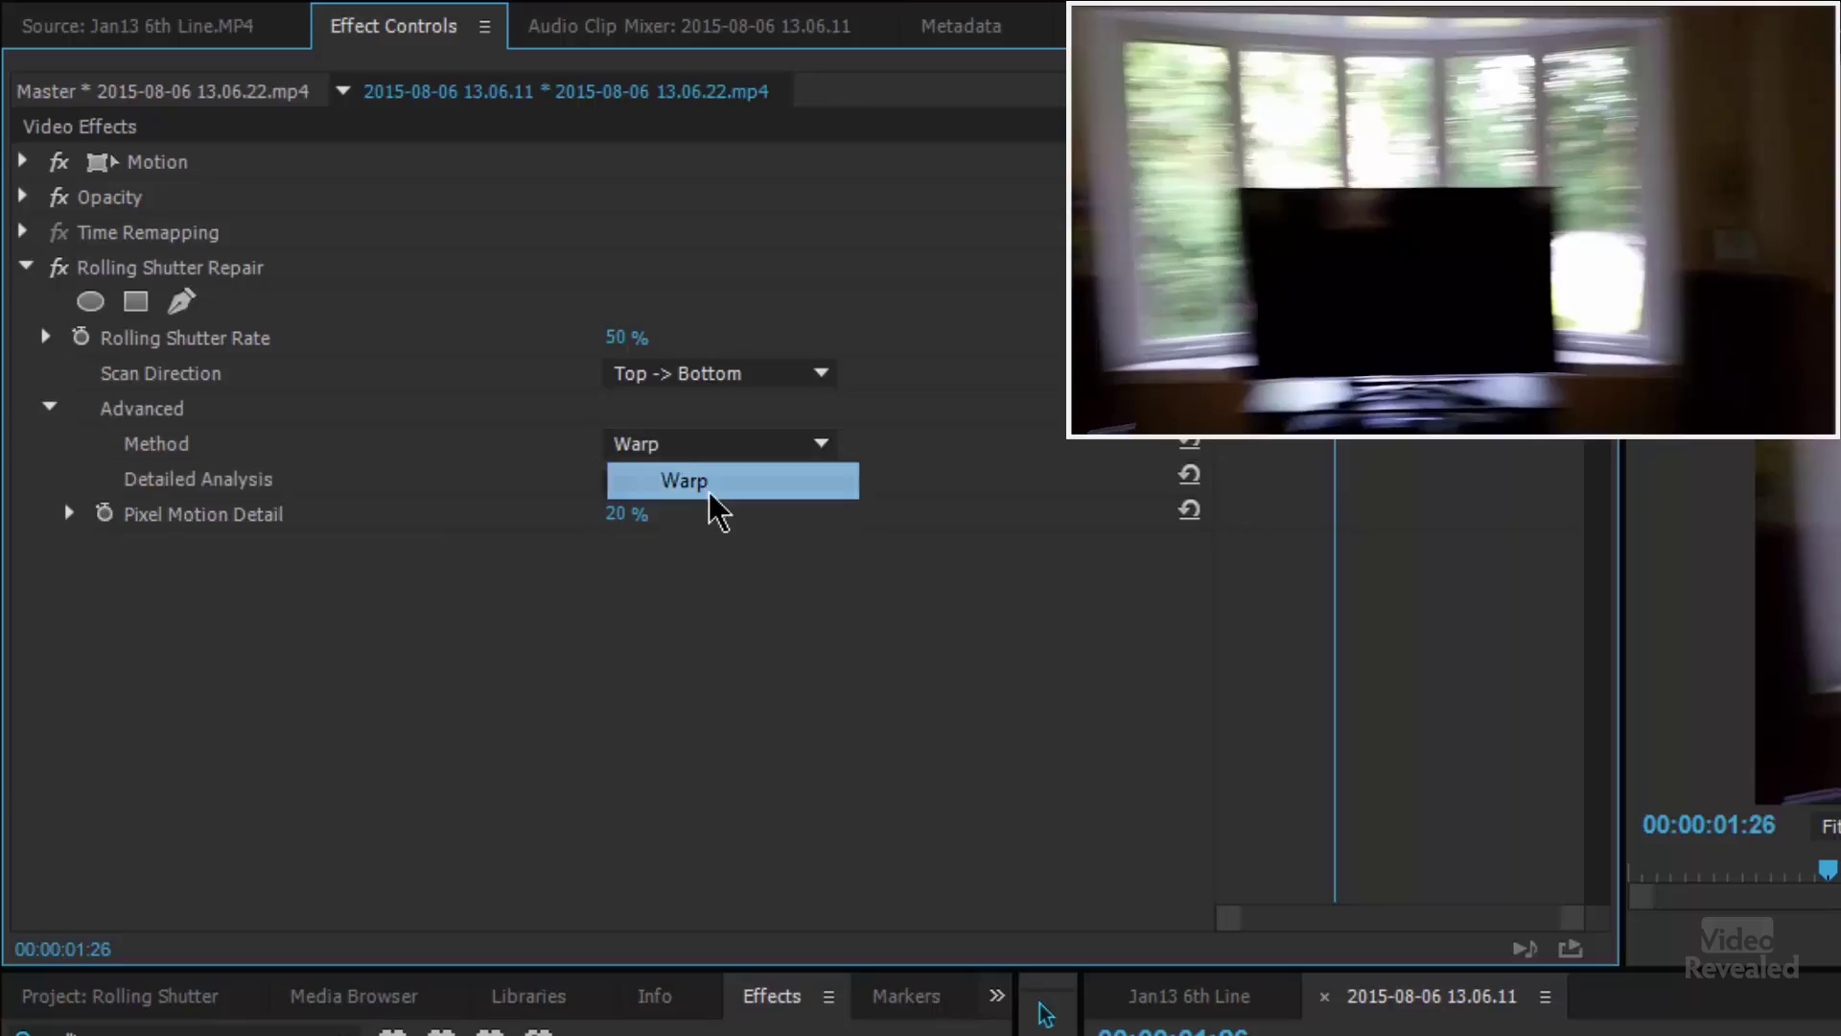
Set the Rolling Shutter Repair method back to Warp.
click(710, 488)
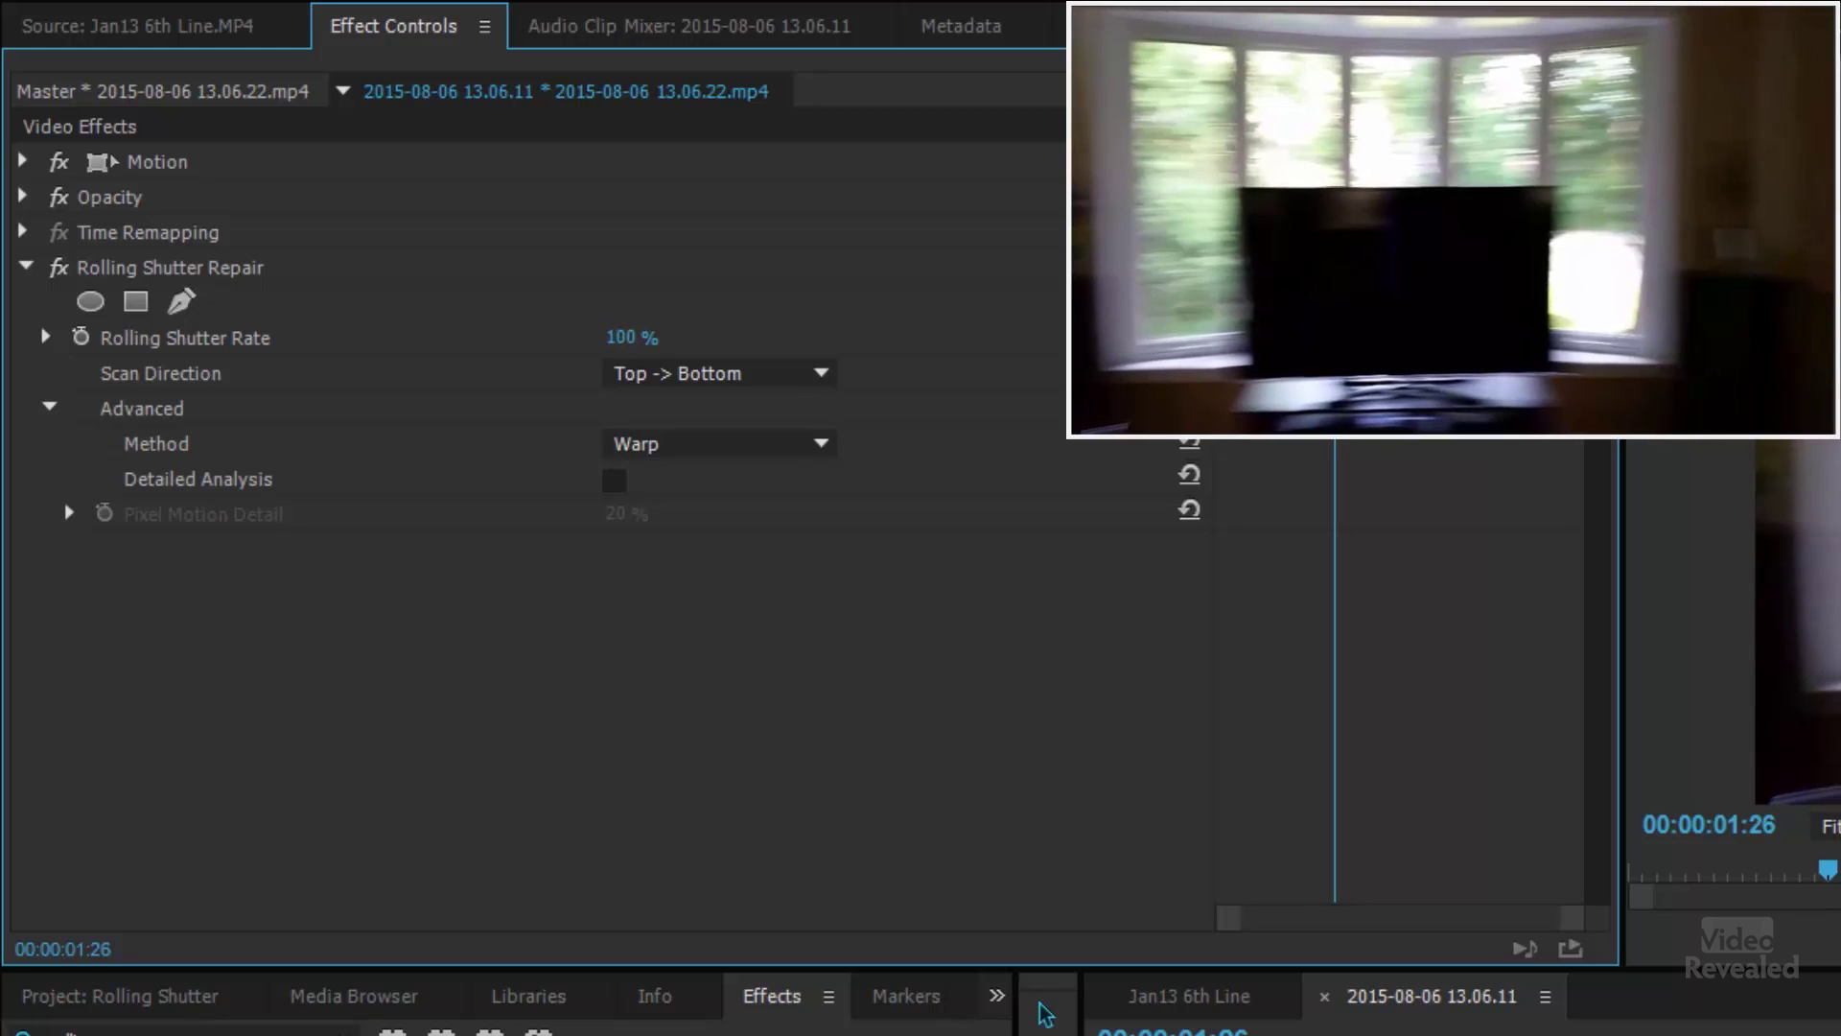
Toggle Rolling Shutter Repair off and on to compare, then play the clip to review it.
click(68, 267)
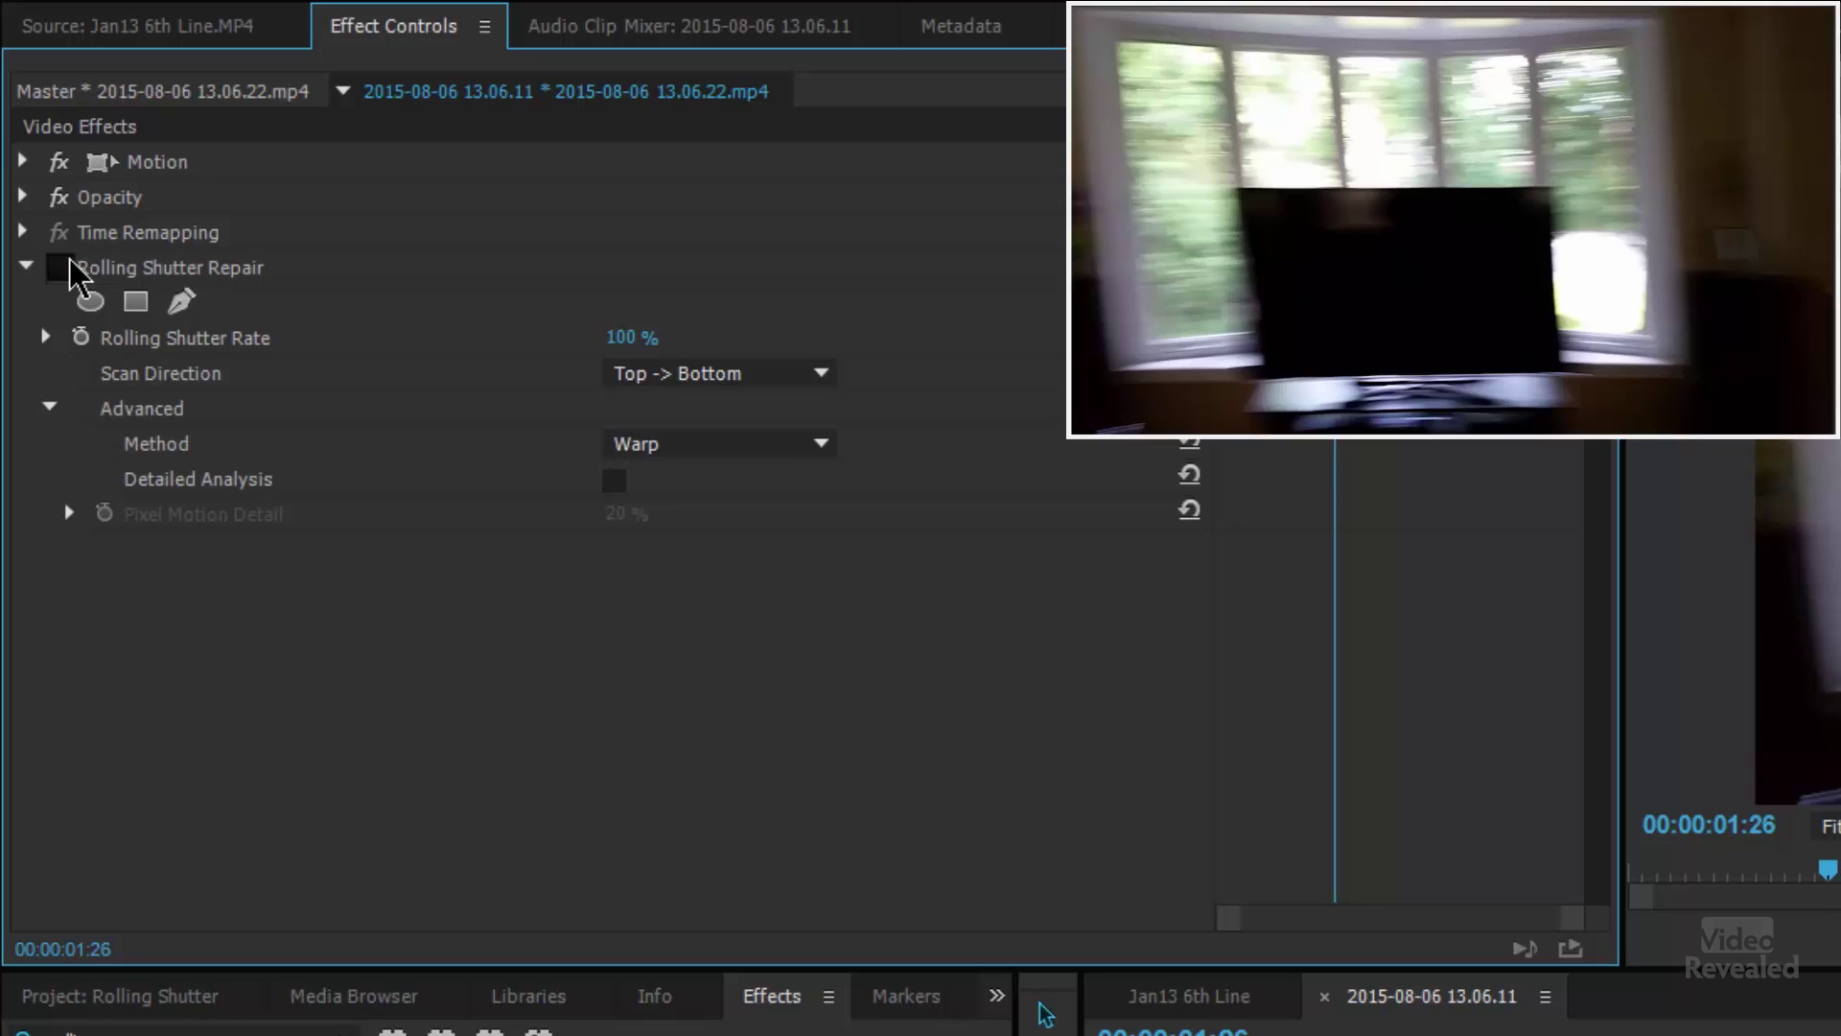
click(70, 259)
key(space)
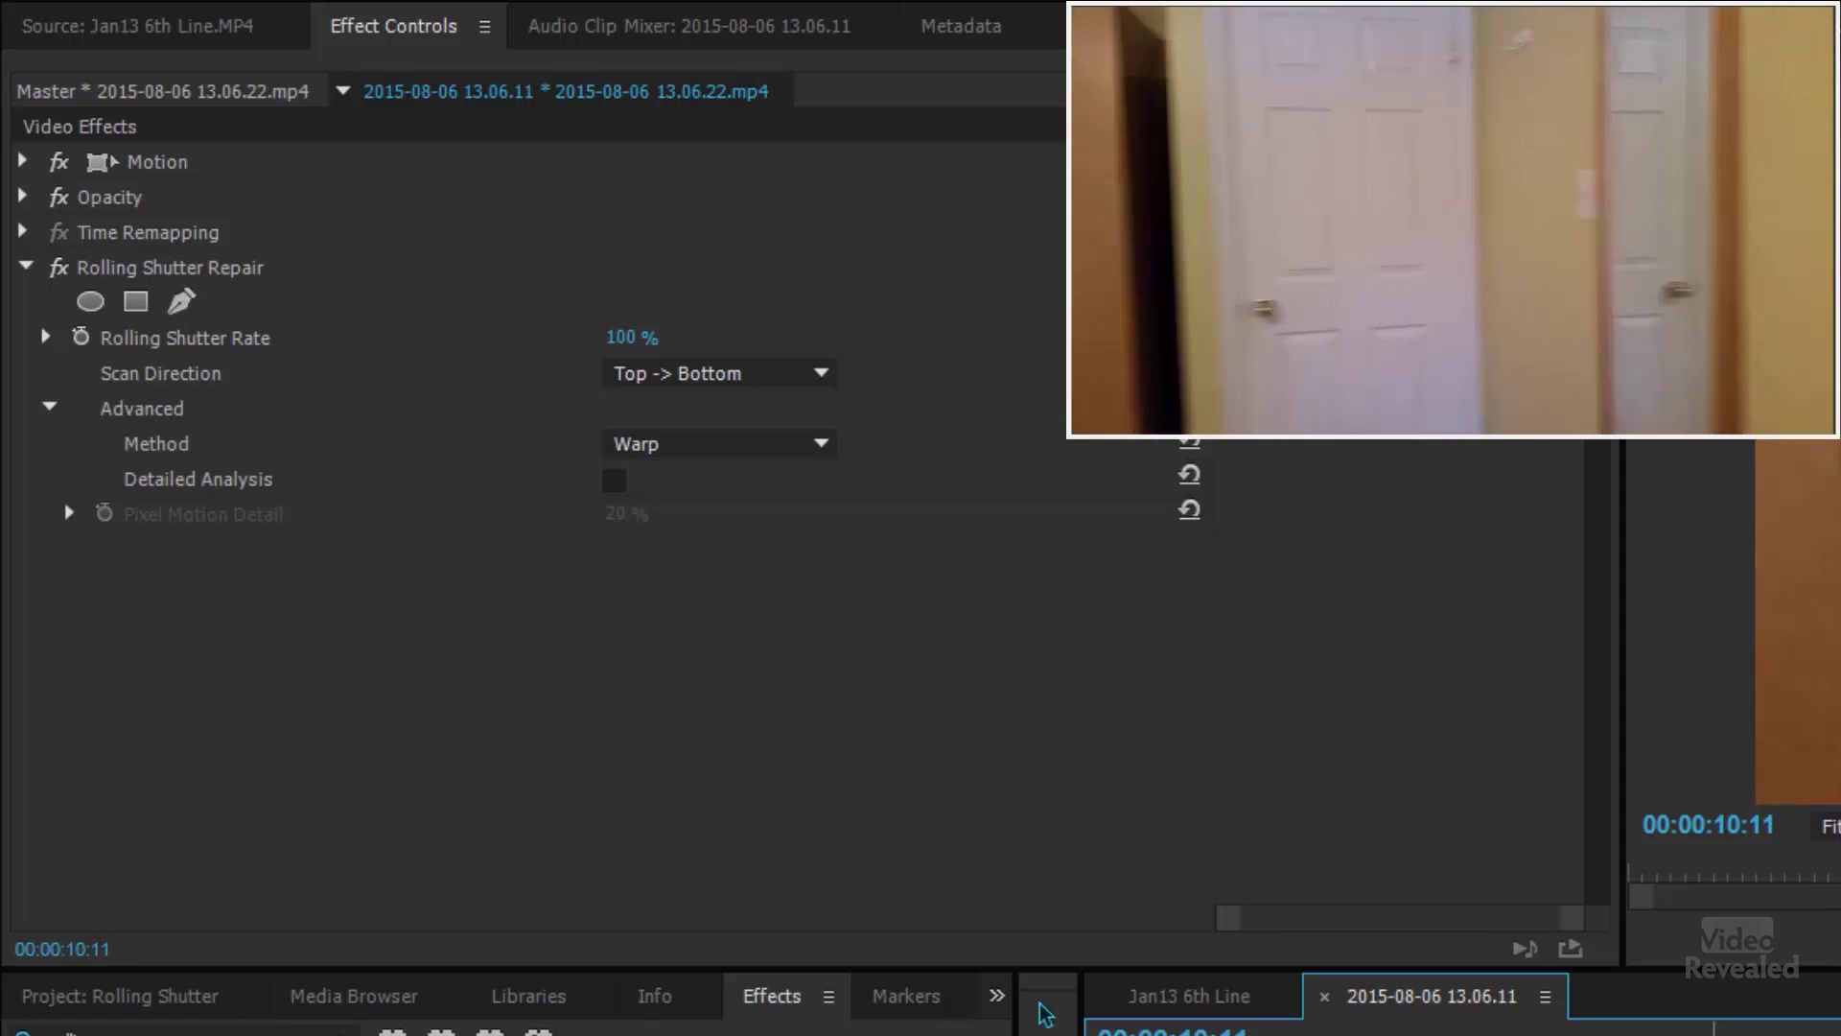
key(Left)
Try a 50% Rolling Shutter Rate, then undo it to restore 100%.
click(633, 338)
text(50)
key(Return)
key(ctrl+z)
key(ctrl+z)
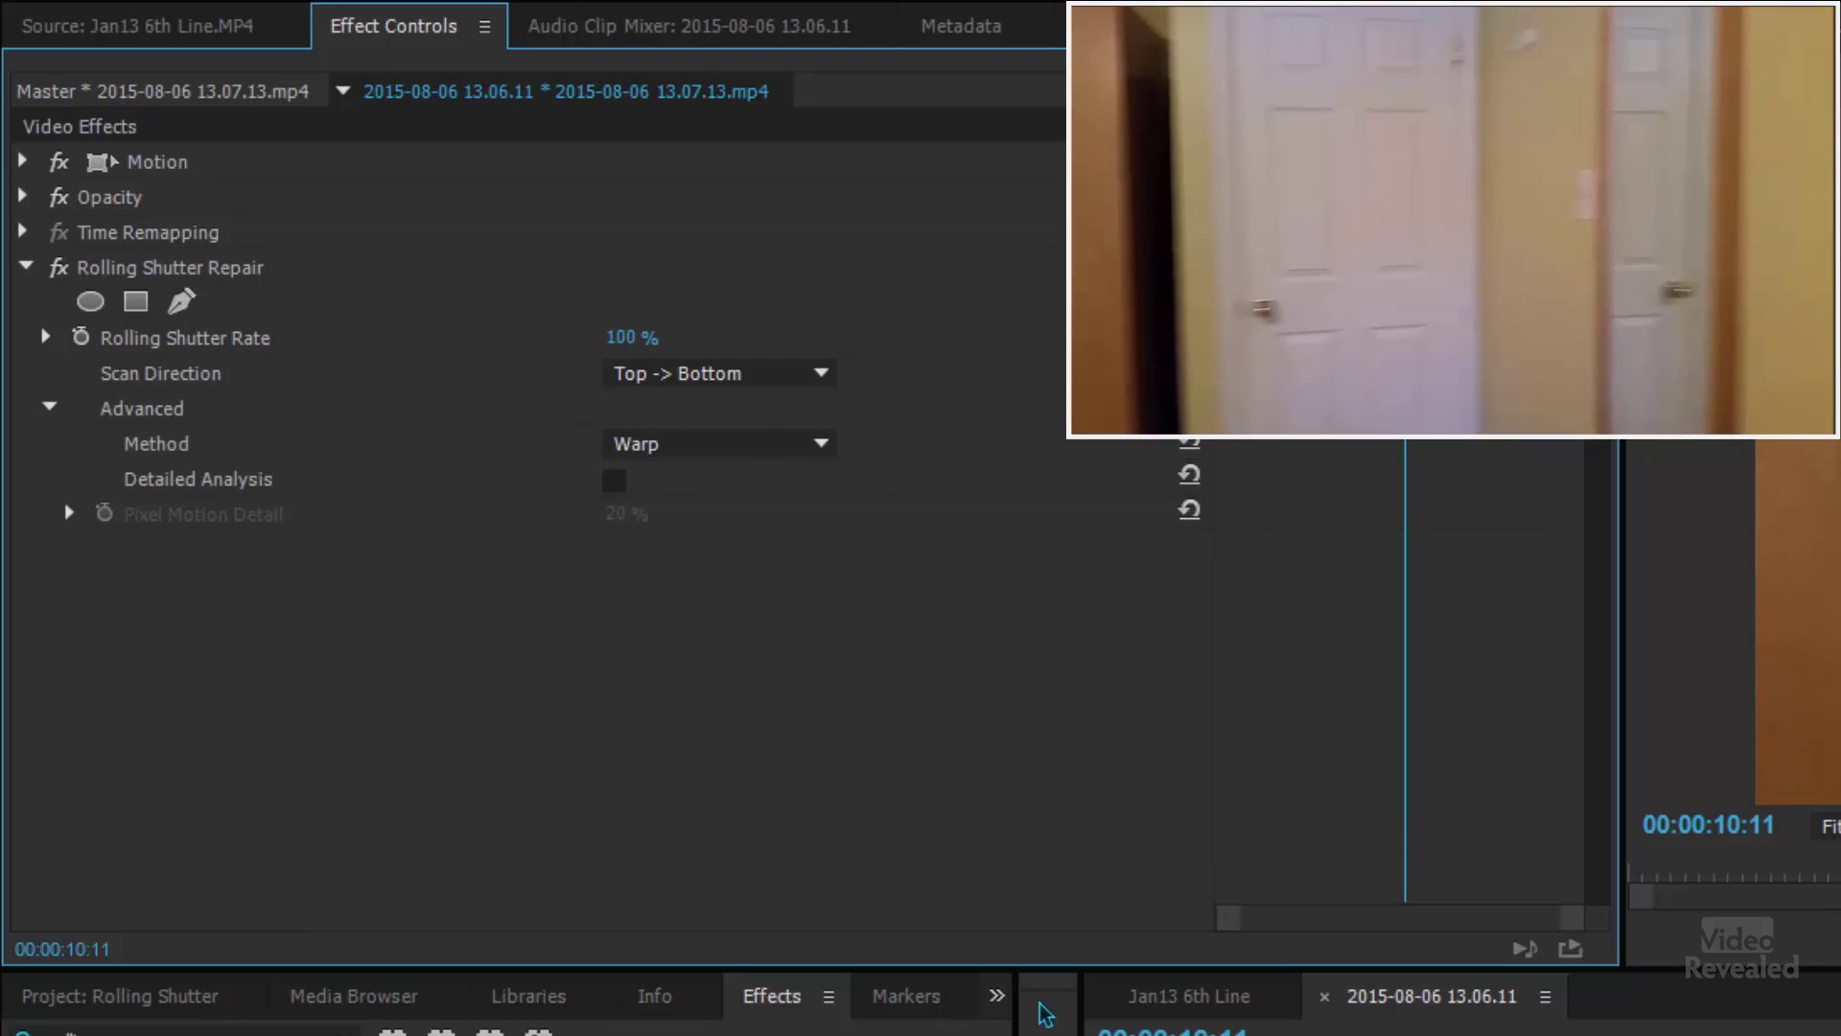
Switch to the Jan13 6th Line sequence and play its aerial footage.
click(1234, 1001)
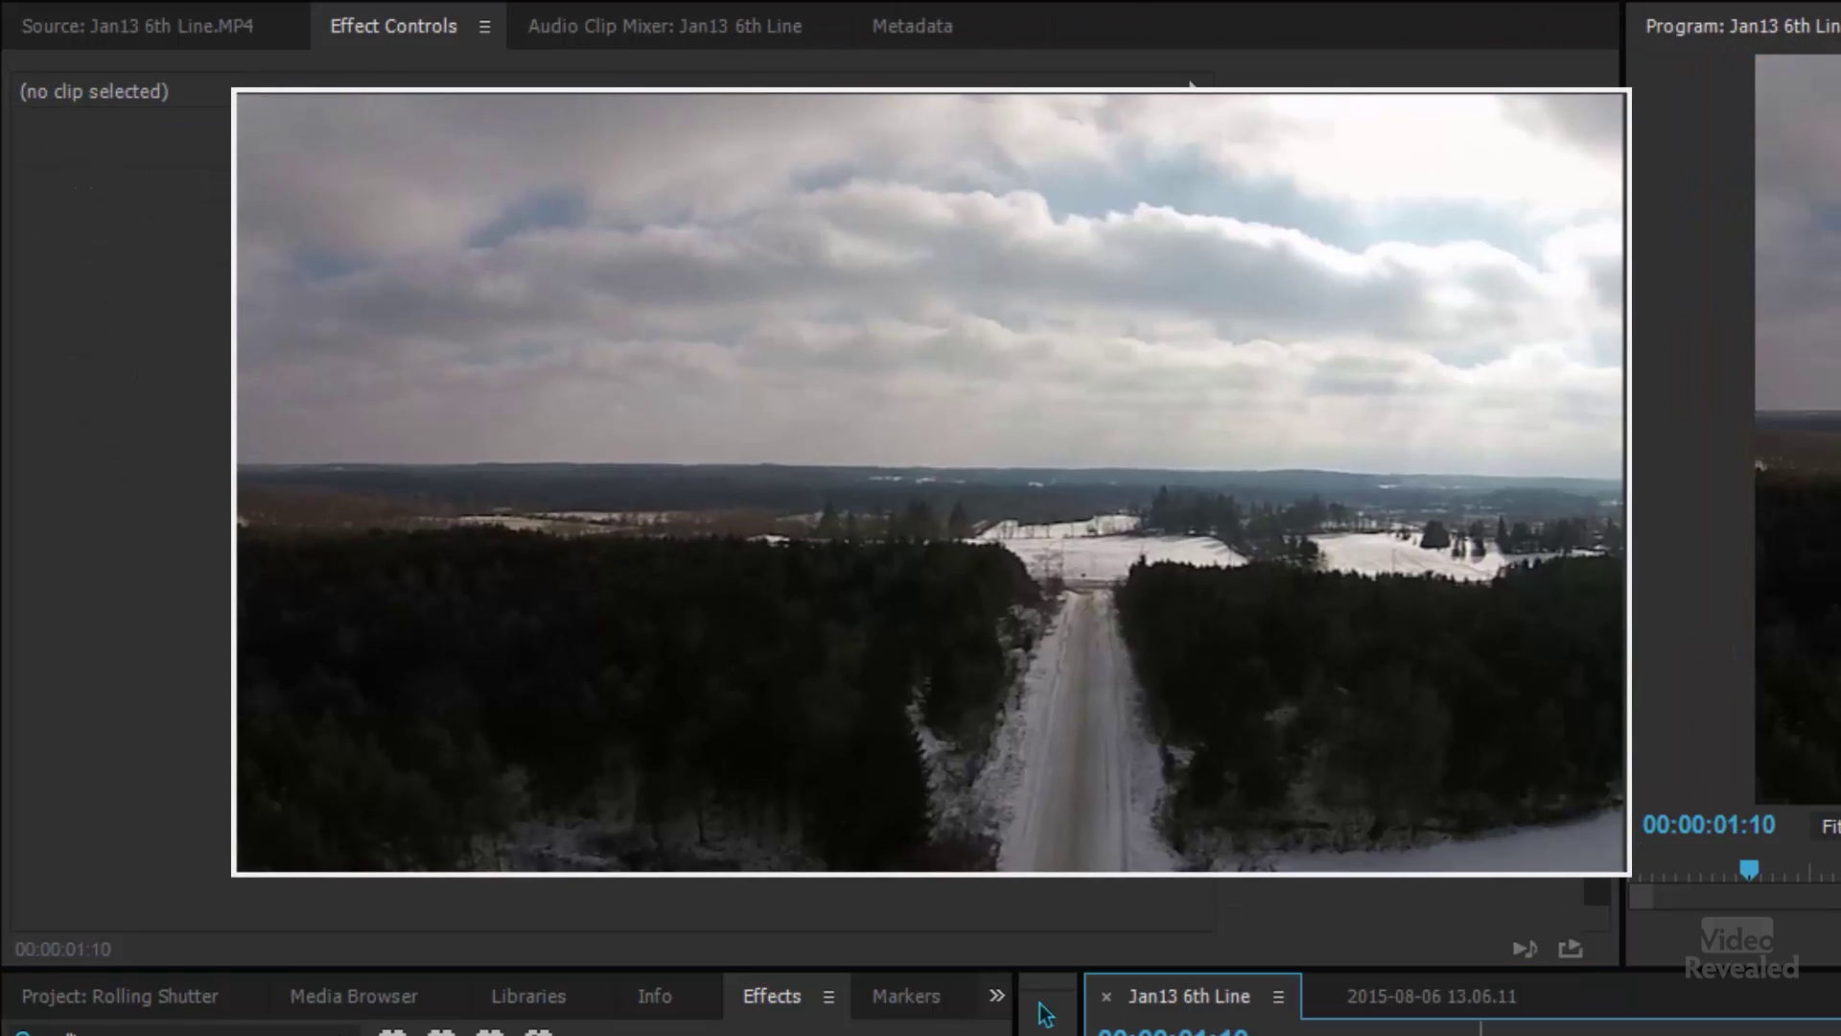
key(Left)
key(Left)
key(Left)
key(Left)
key(Left)
key(Left)
key(Left)
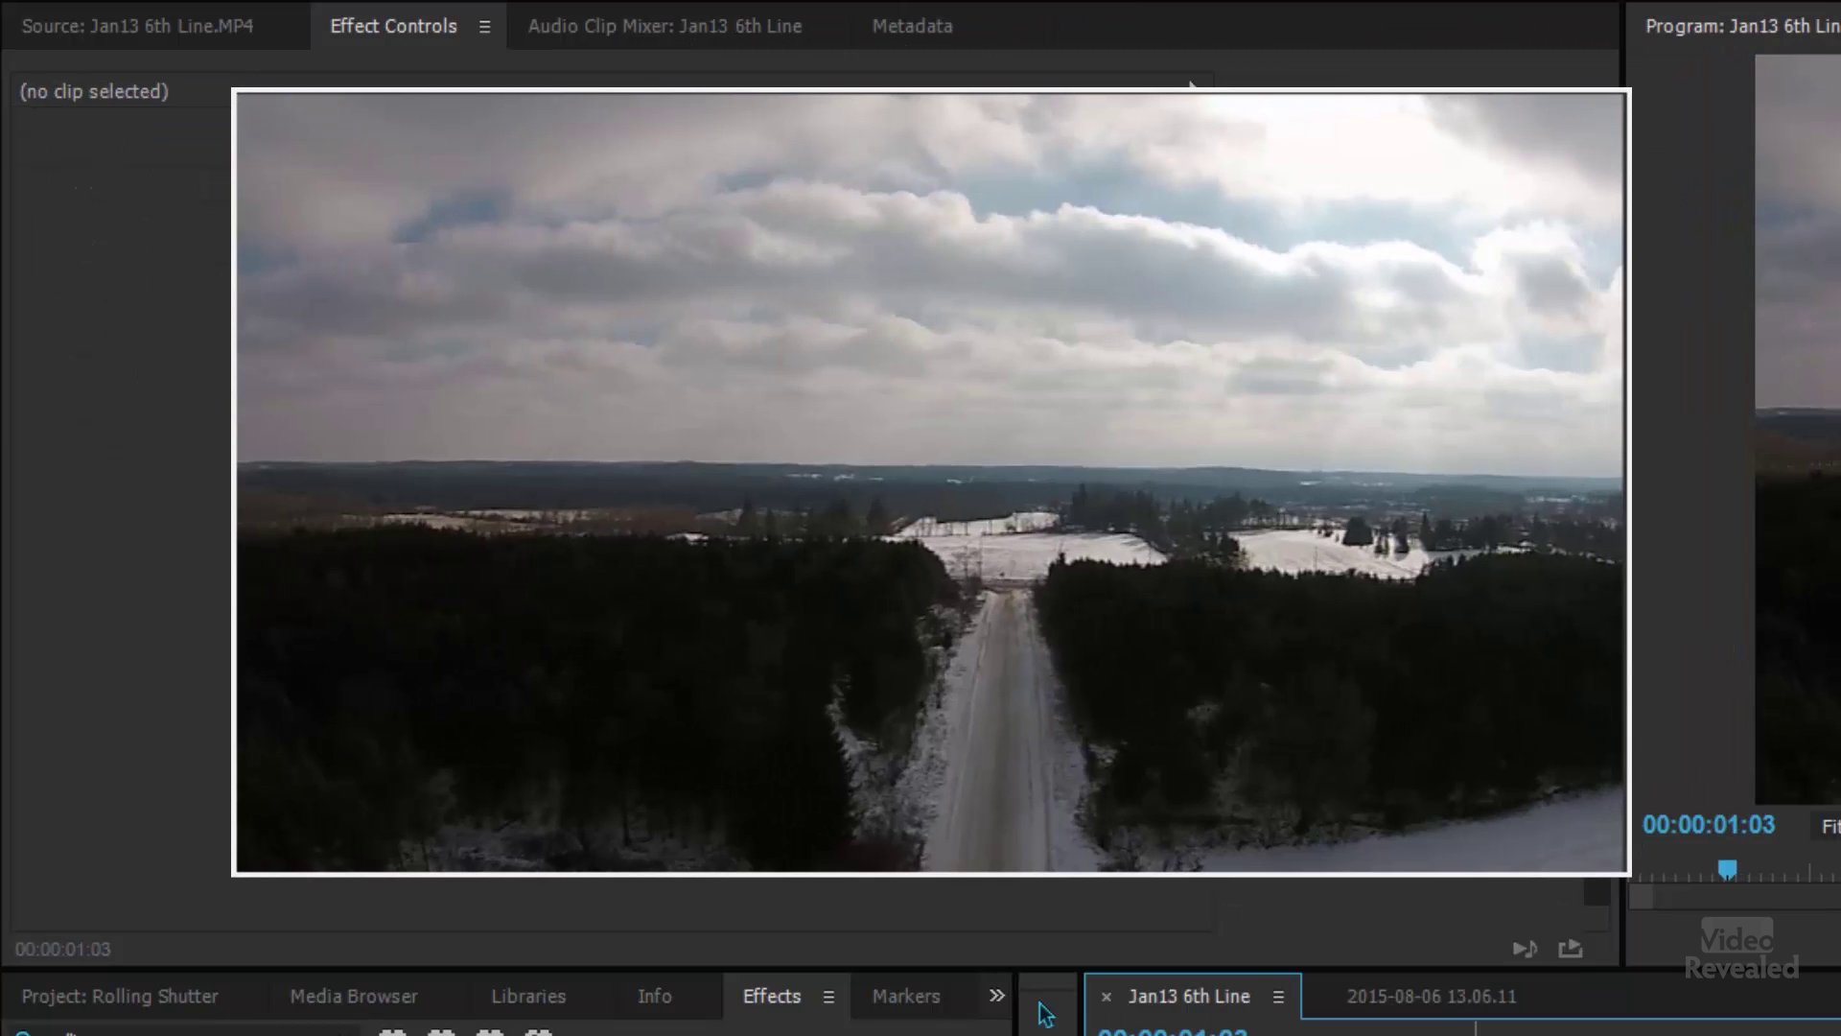
key(space)
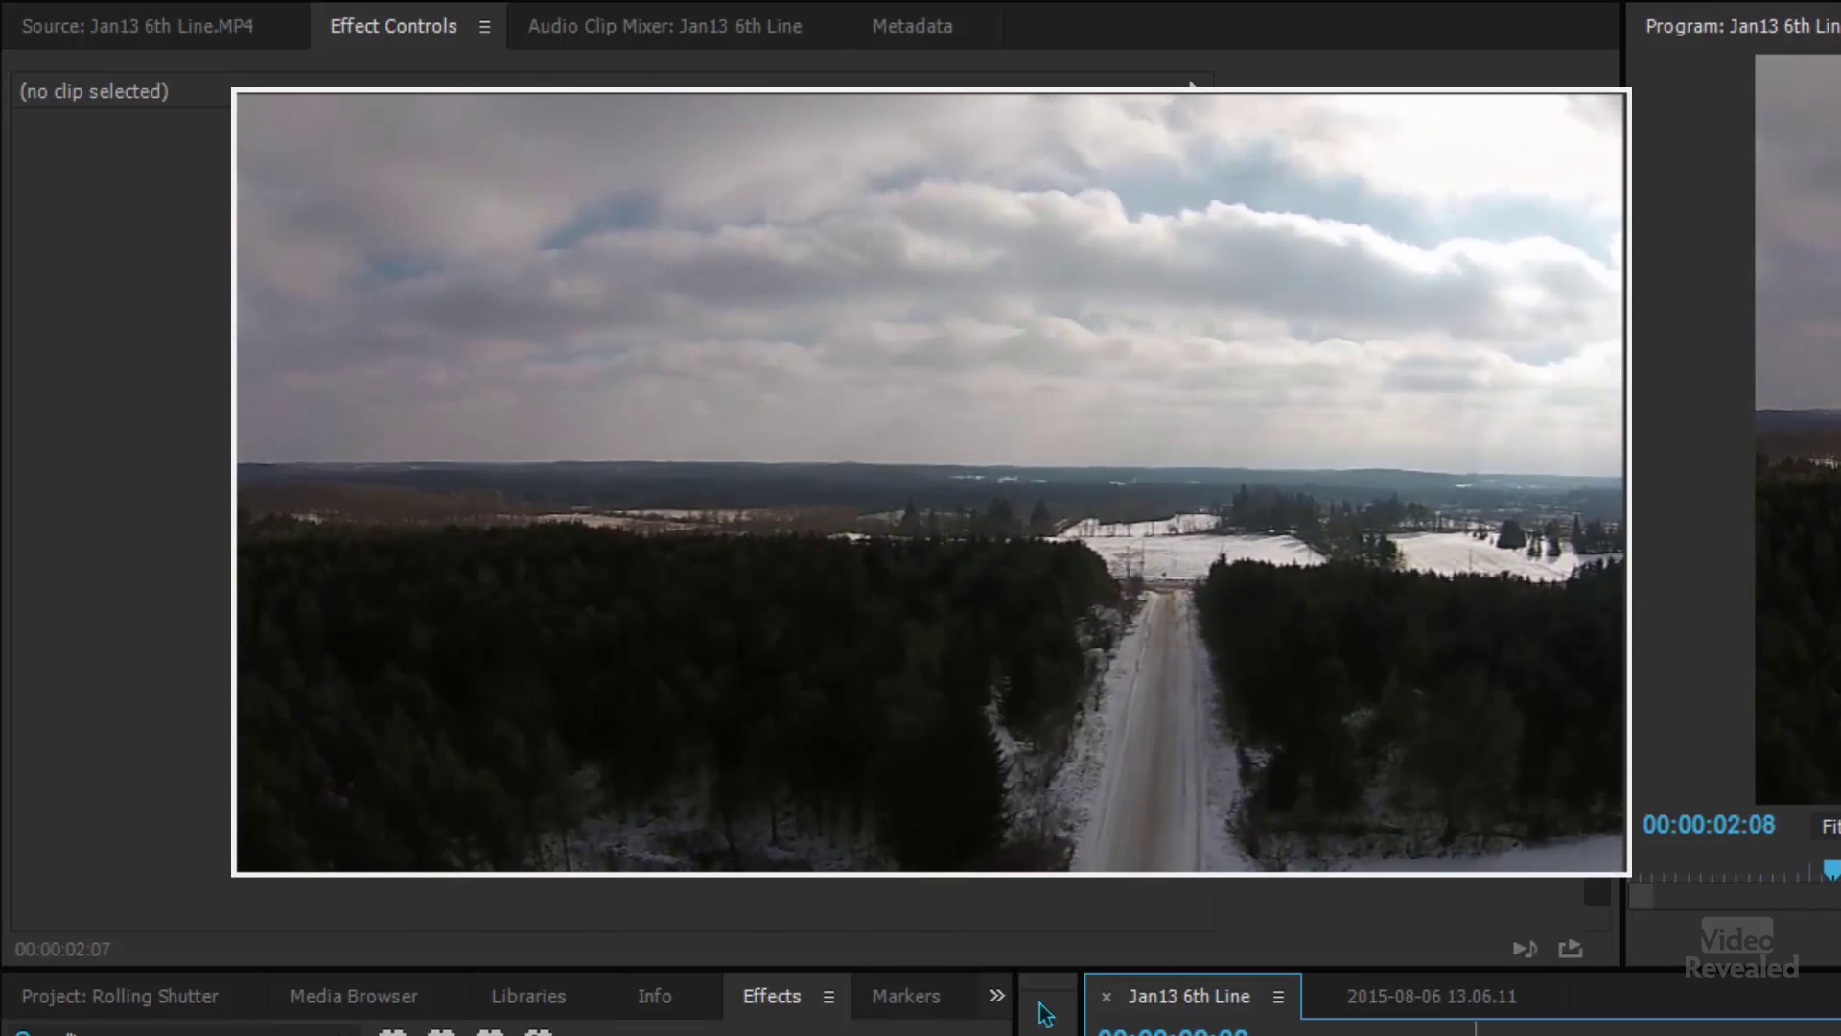